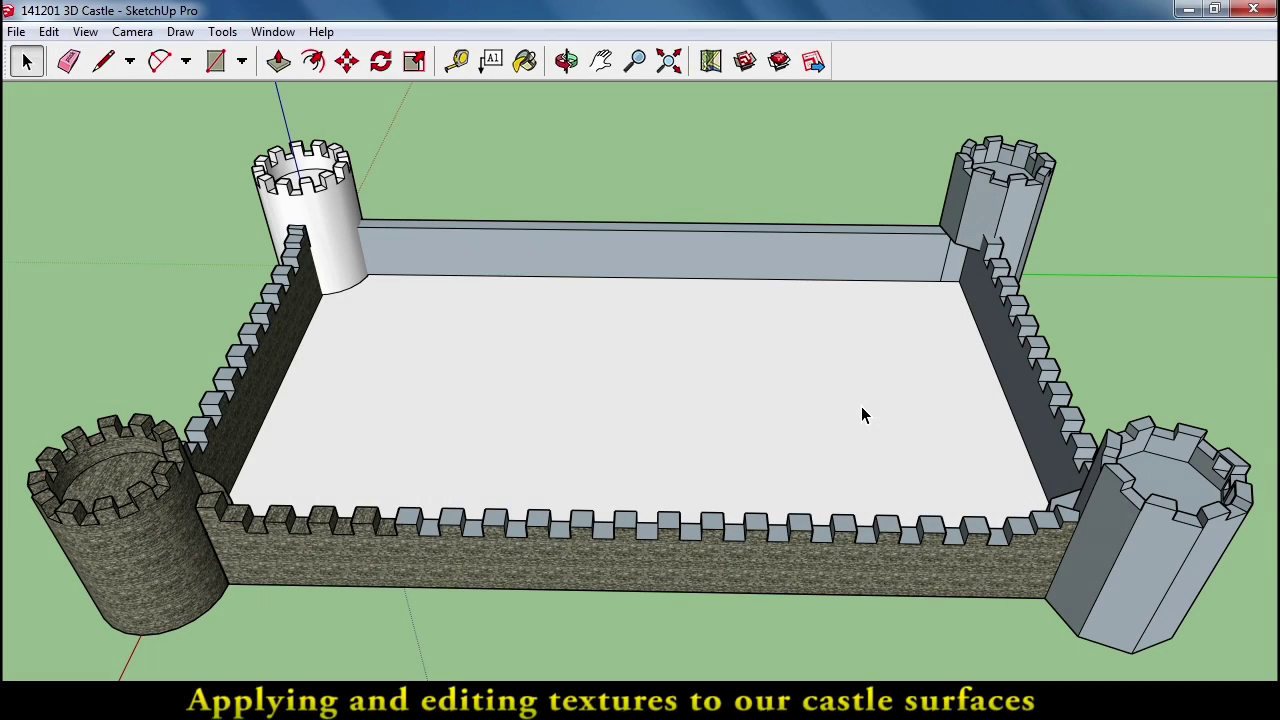
Activate the Paint Bucket to bring up the Materials library
left_click(527, 63)
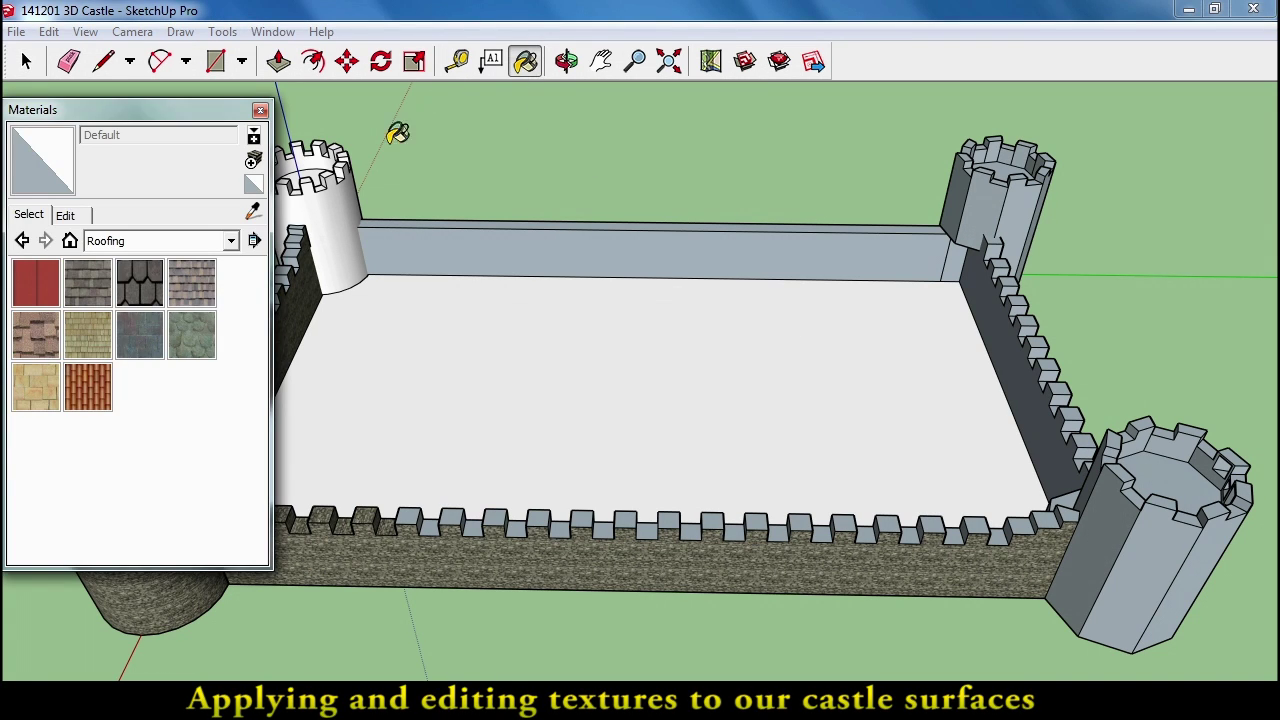
Pick Brick_Rough_Dark from the Brick and Cladding collection
left_click(231, 241)
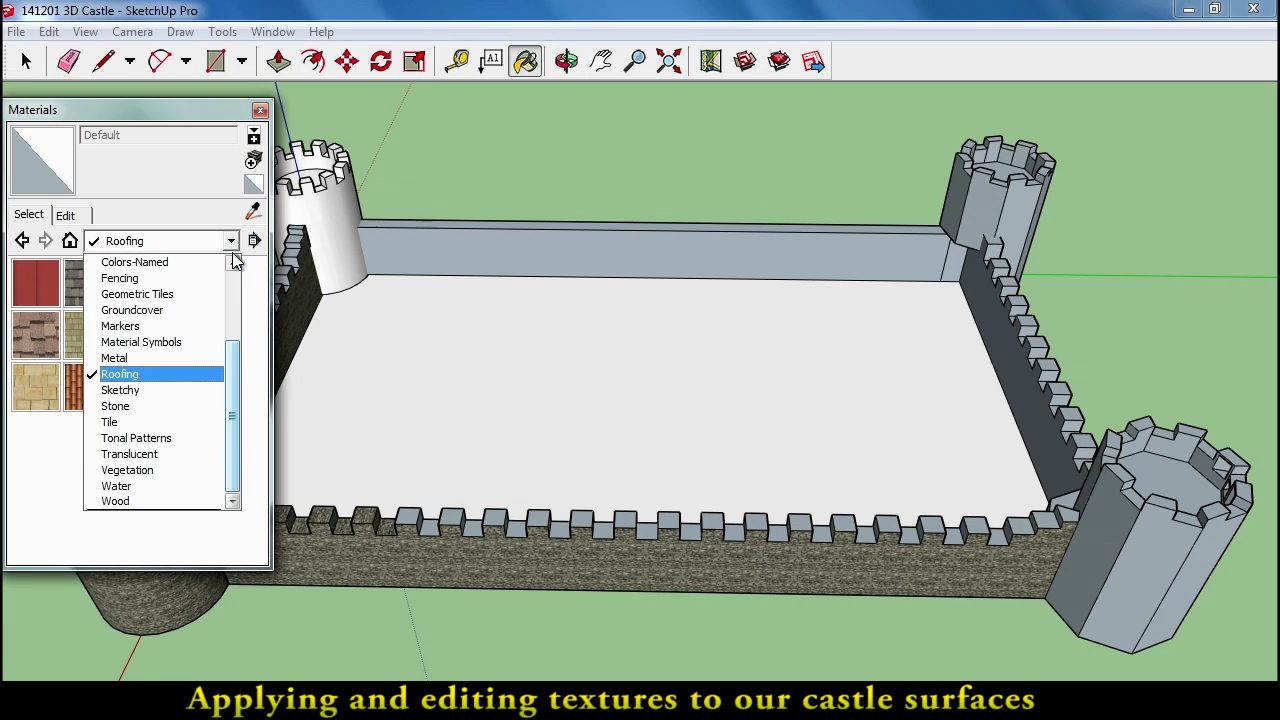
left_click_drag(234, 374, 234, 316)
left_click(191, 313)
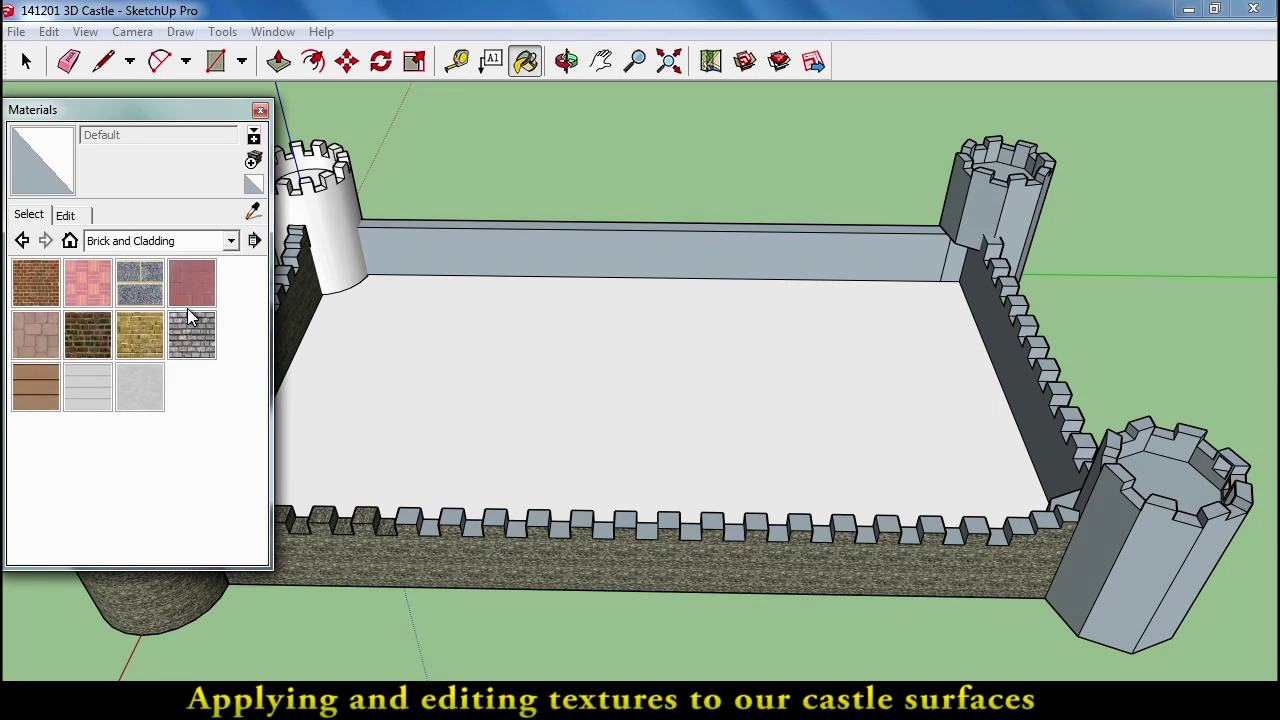
left_click(100, 350)
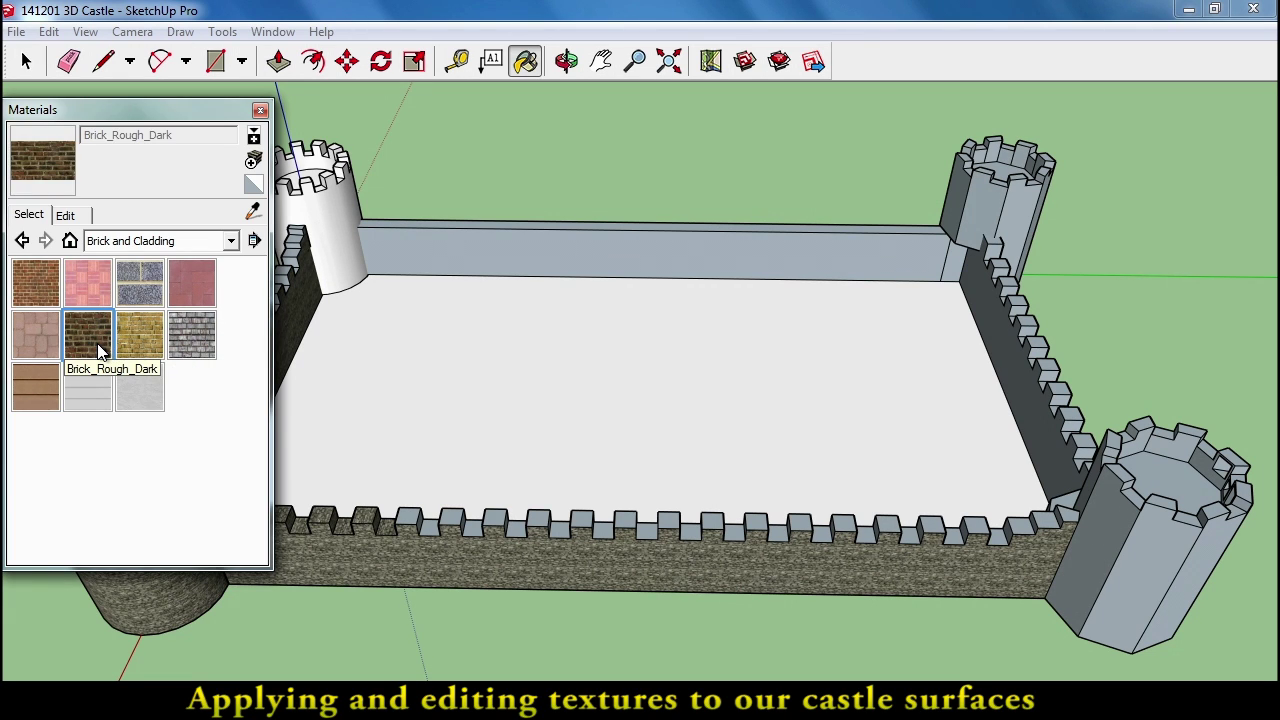
Paint the front wall and three merlons with Brick_Rough_Dark, then view its edit settings
left_click(369, 556)
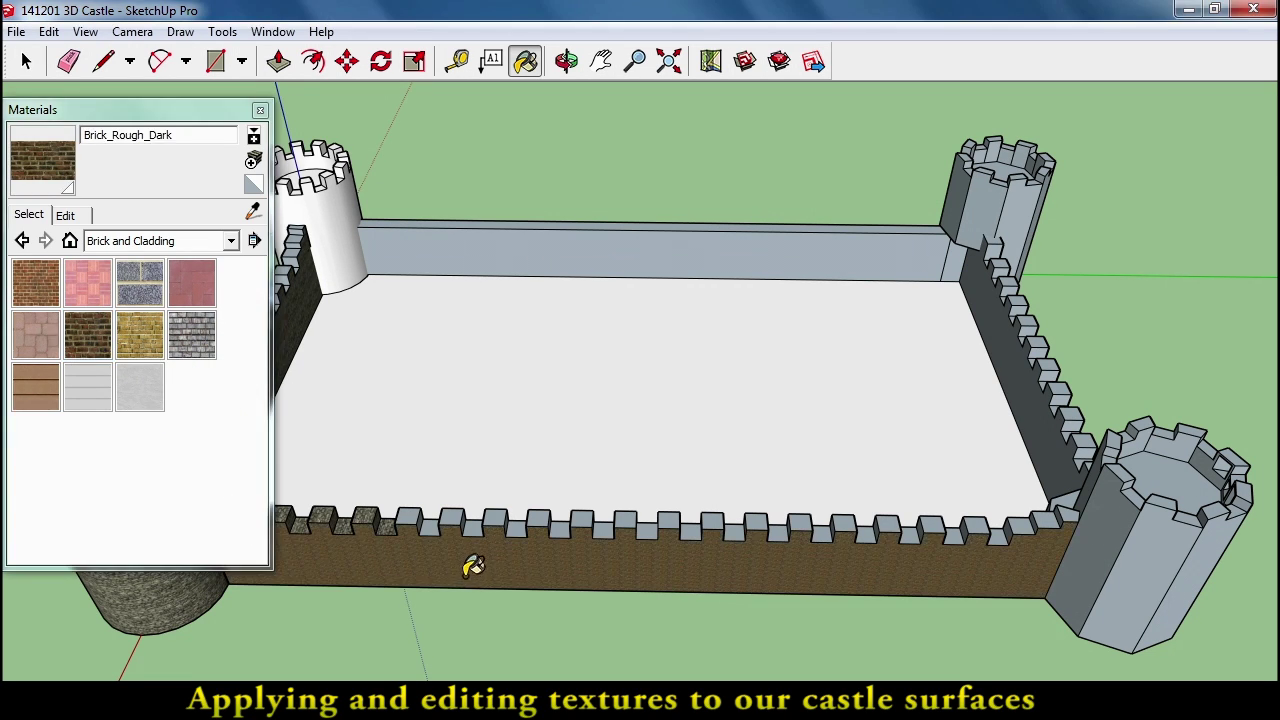
left_click(455, 515)
left_click(495, 515)
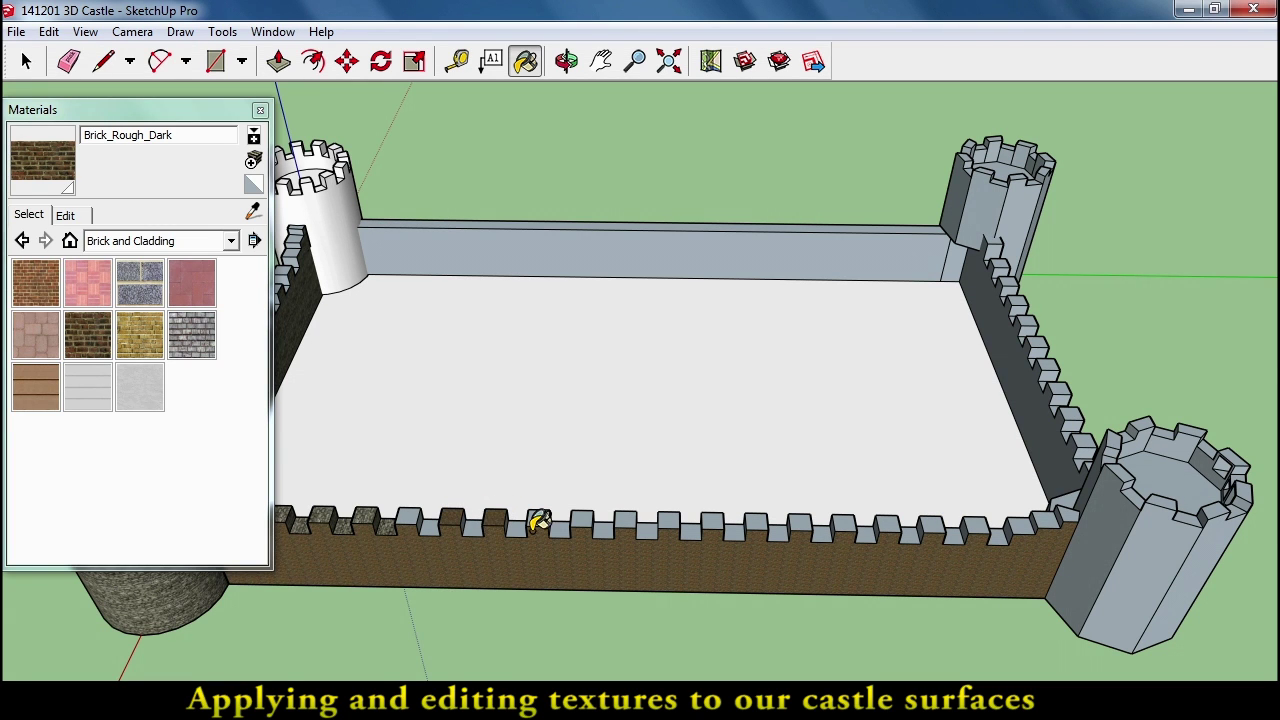
left_click(548, 515)
middle_click_drag(508, 557, 525, 425)
scroll(543, 515, "up", 5)
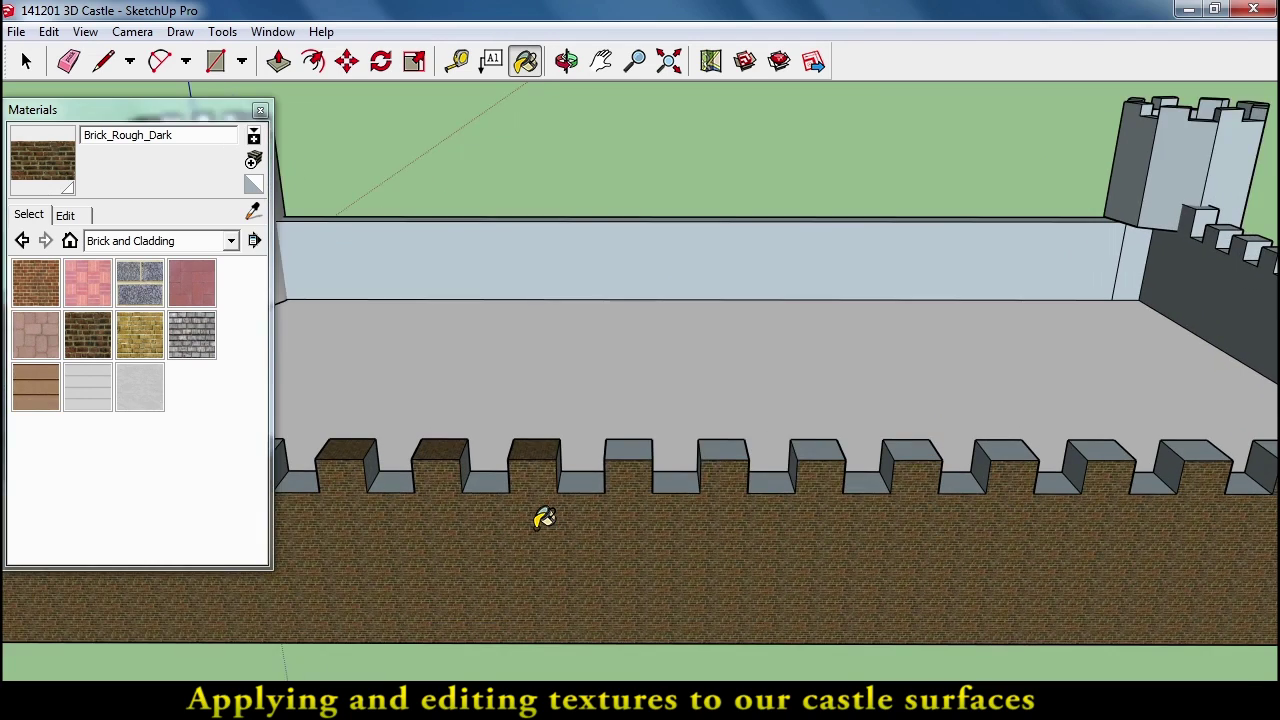
scroll(543, 517, "up", 2)
scroll(523, 517, "down", 2)
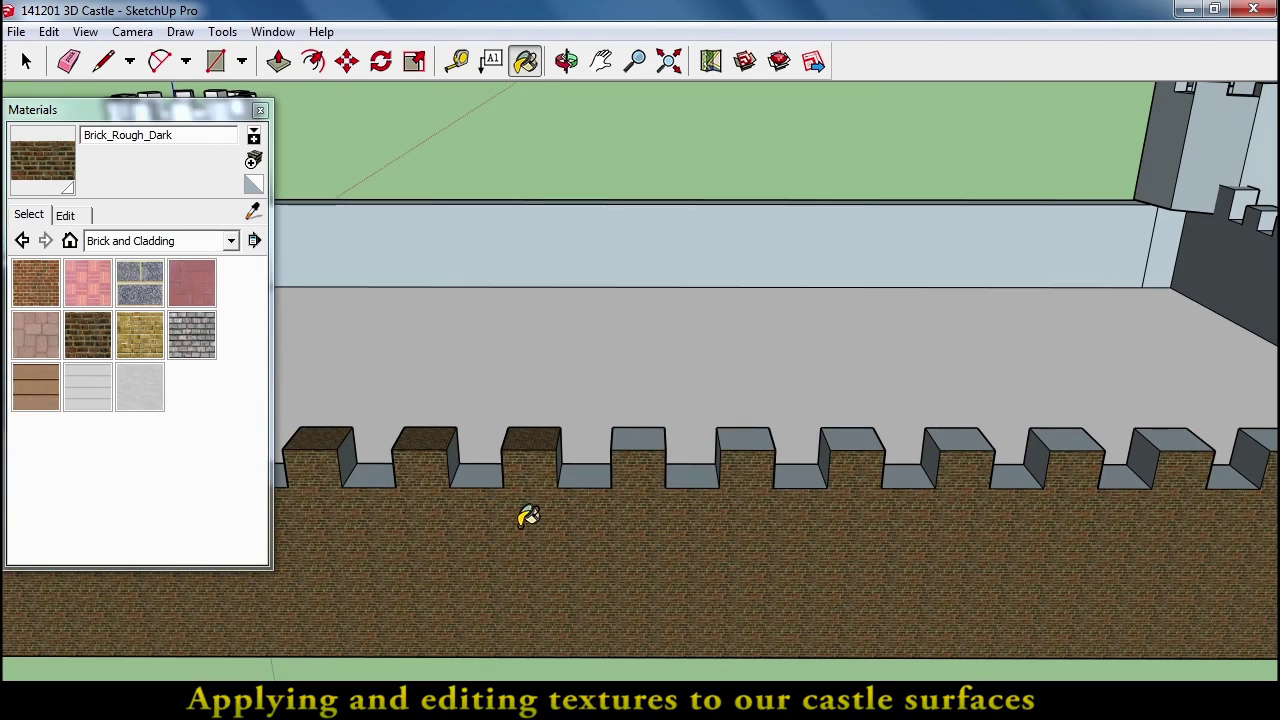
left_click(77, 221)
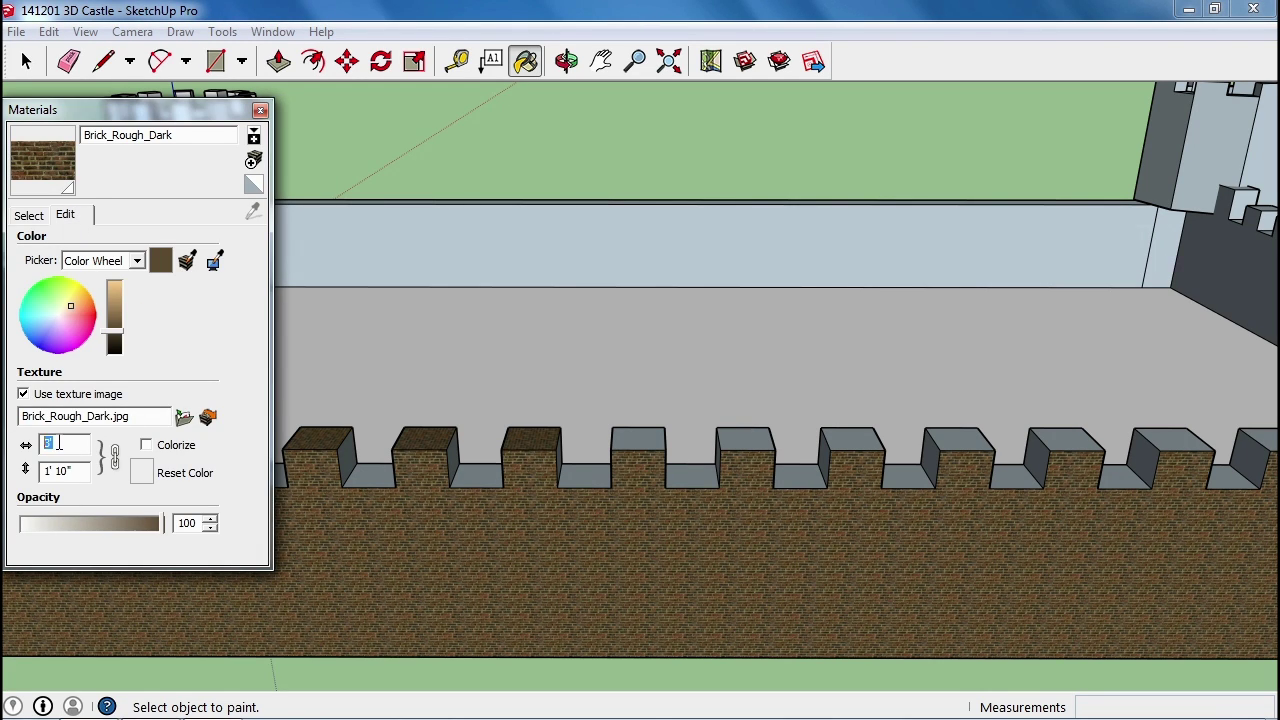
Set the Brick_Rough_Dark texture width to 6' (3' 8" high) and zoom out
type("6")
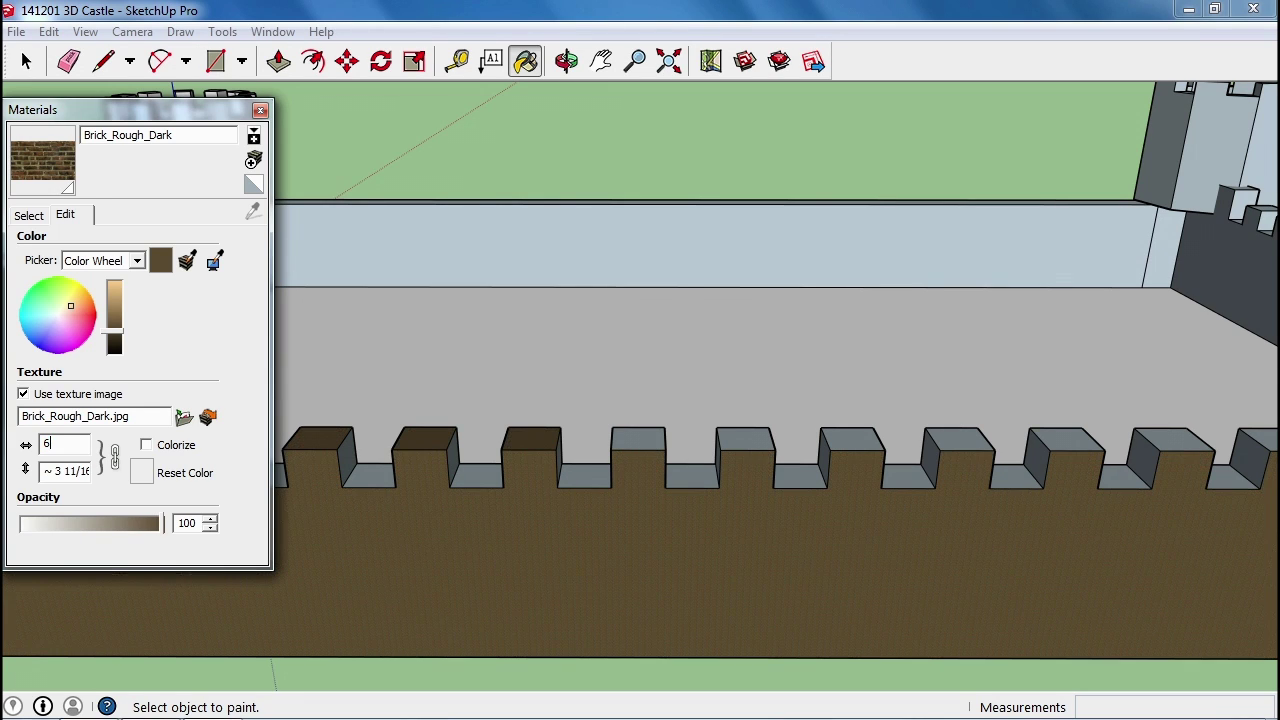
type("'")
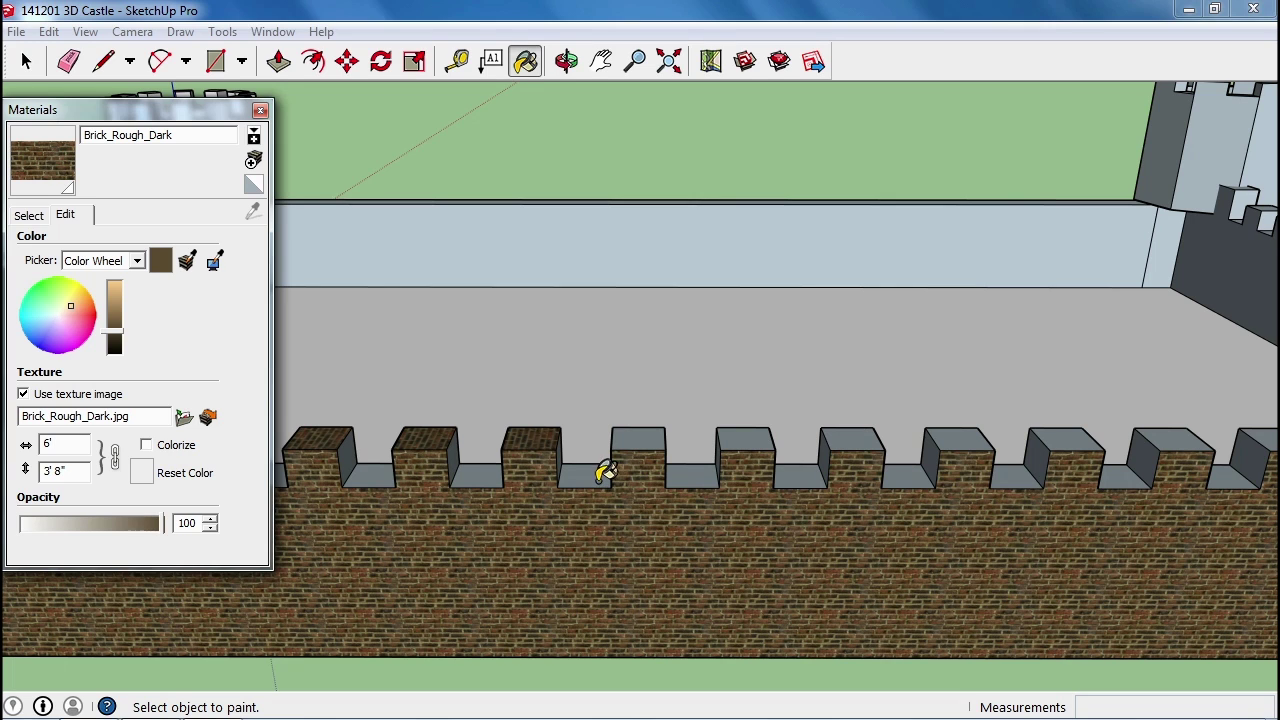
left_click(26, 61)
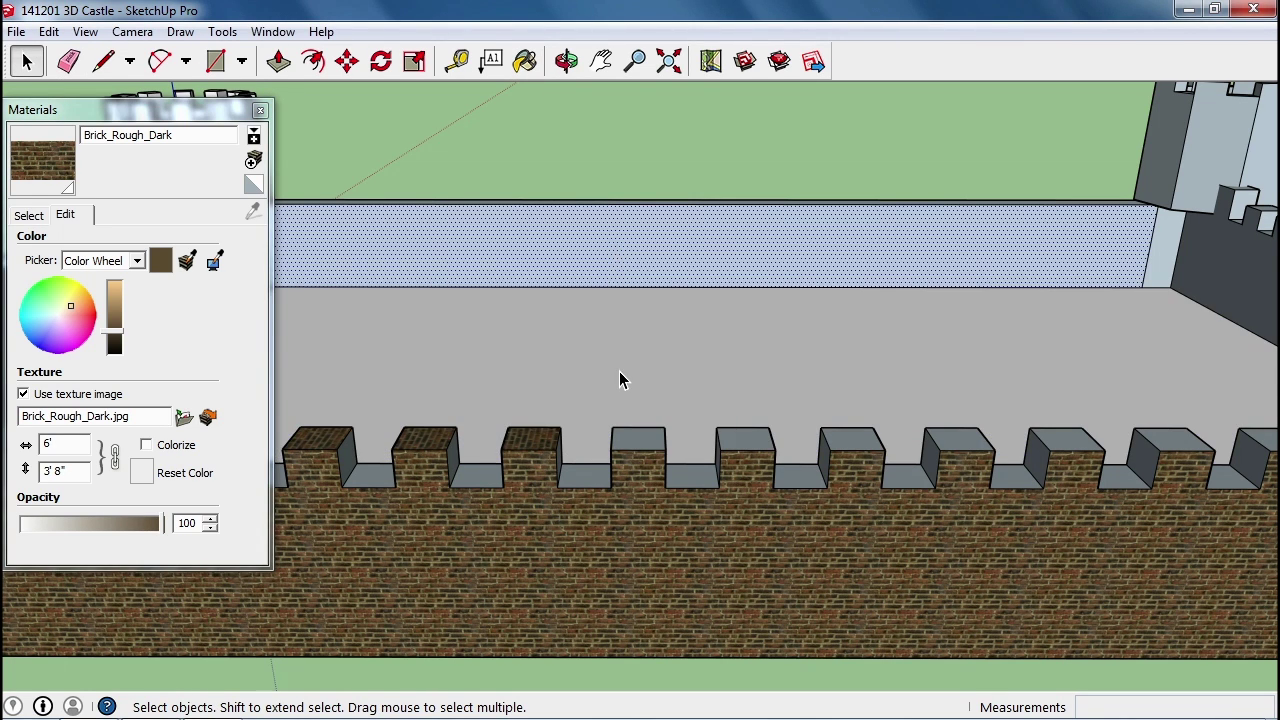
scroll(620, 380, "down", 10)
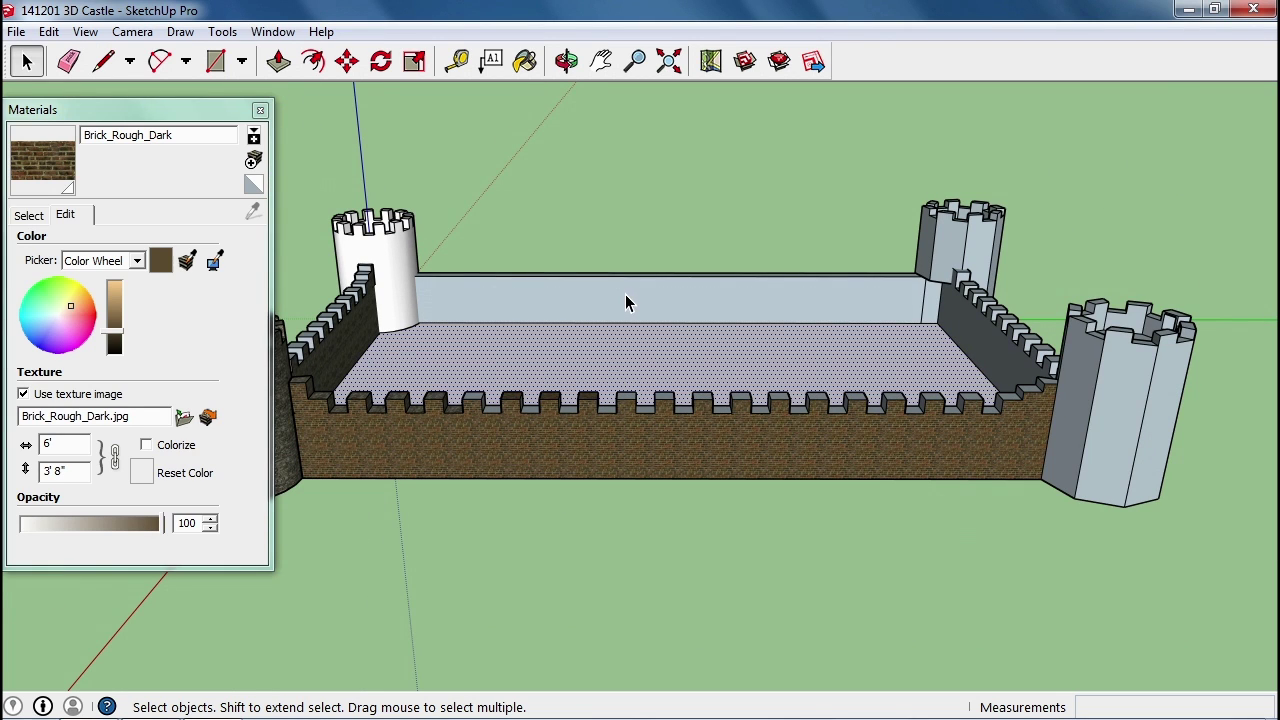
Close Materials and try window-selecting the walls and towers, then clear the selection
left_click(260, 111)
middle_click_drag(376, 280, 349, 285)
left_click_drag(183, 143, 1215, 546)
left_click_drag(148, 279, 318, 532)
left_click_drag(268, 140, 1230, 622)
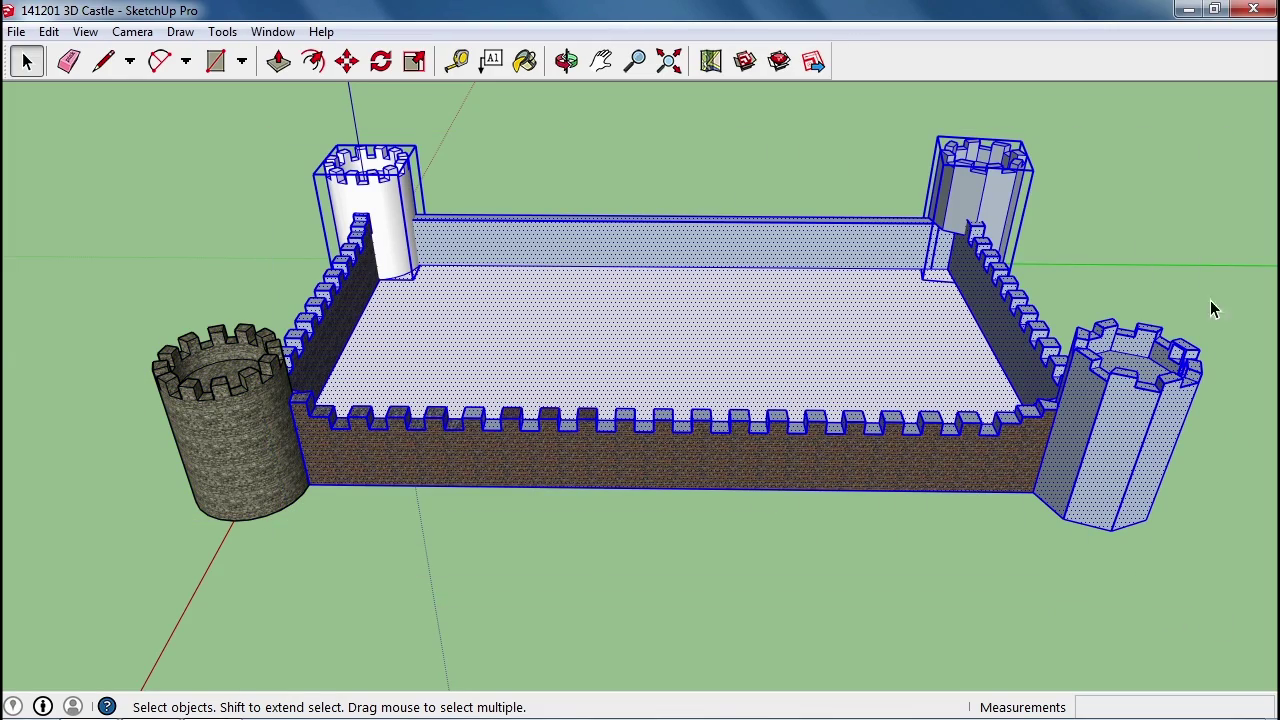
left_click_drag(96, 592, 96, 592)
middle_click_drag(96, 592, 461, 563)
left_click(537, 605)
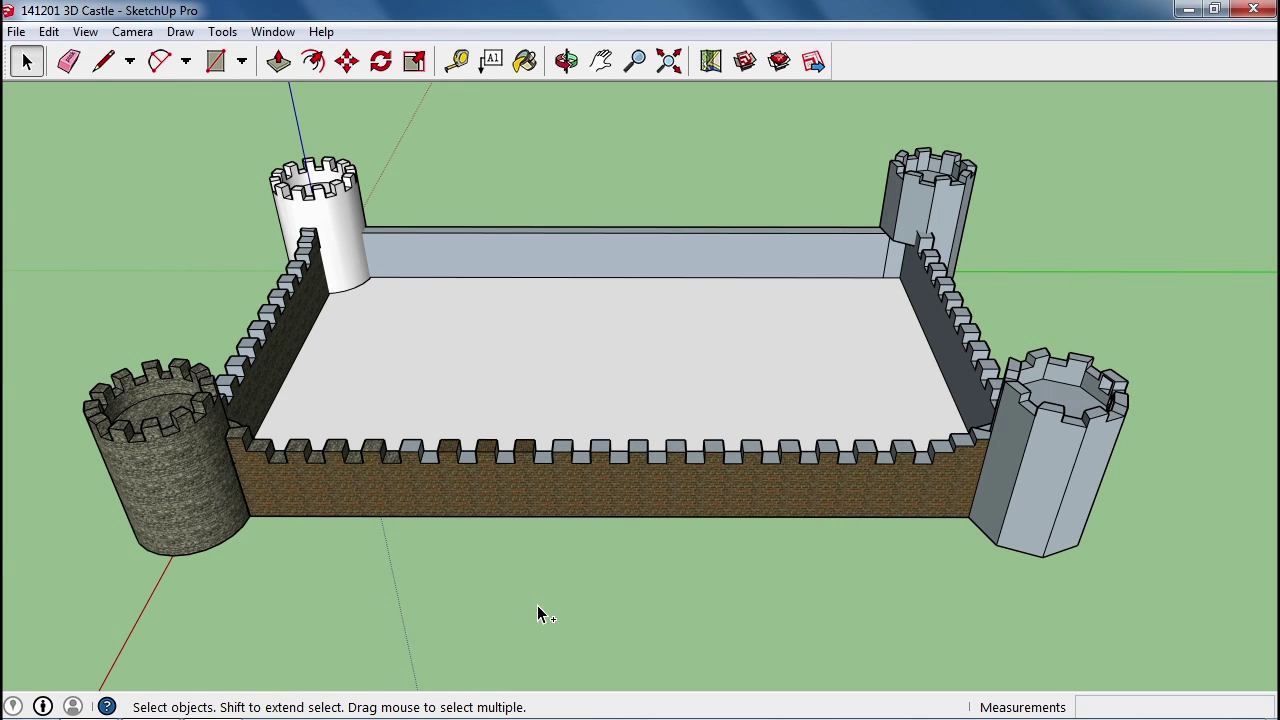
Select the whole model with Ctrl+A, make it a group, explode it, and reopen Materials
key("ctrl+a")
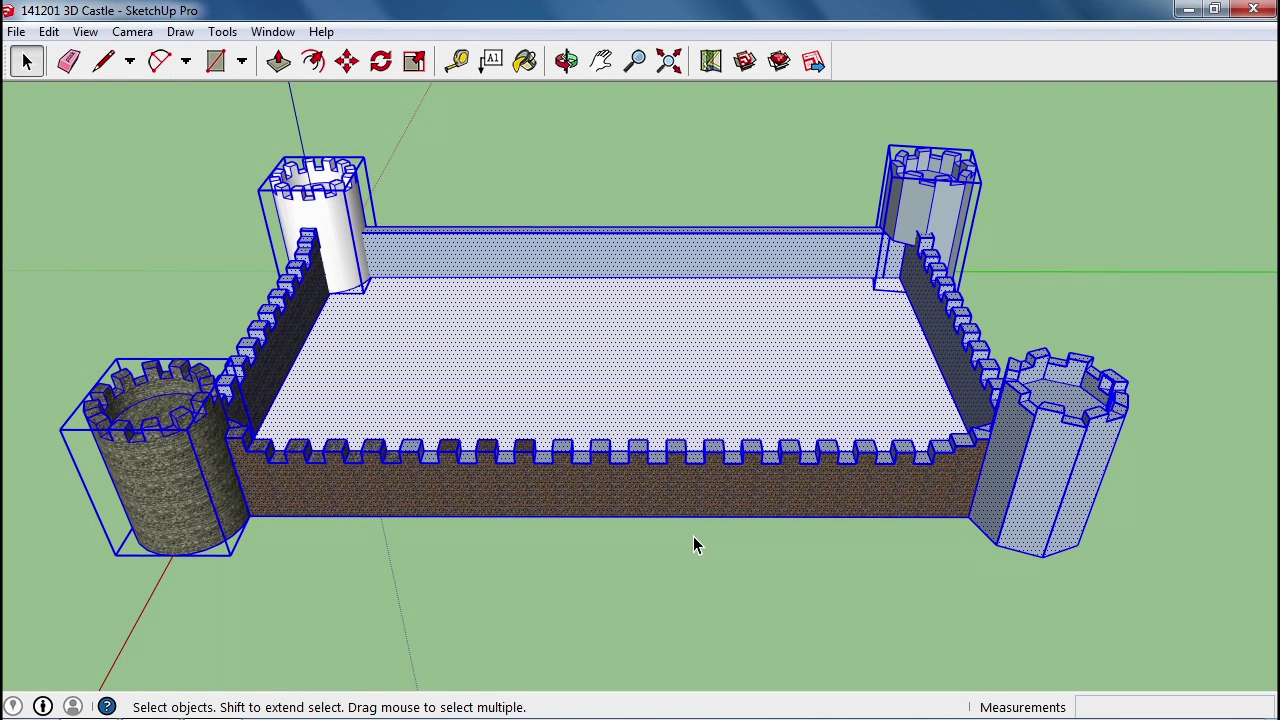
right_click(684, 408)
left_click(770, 210)
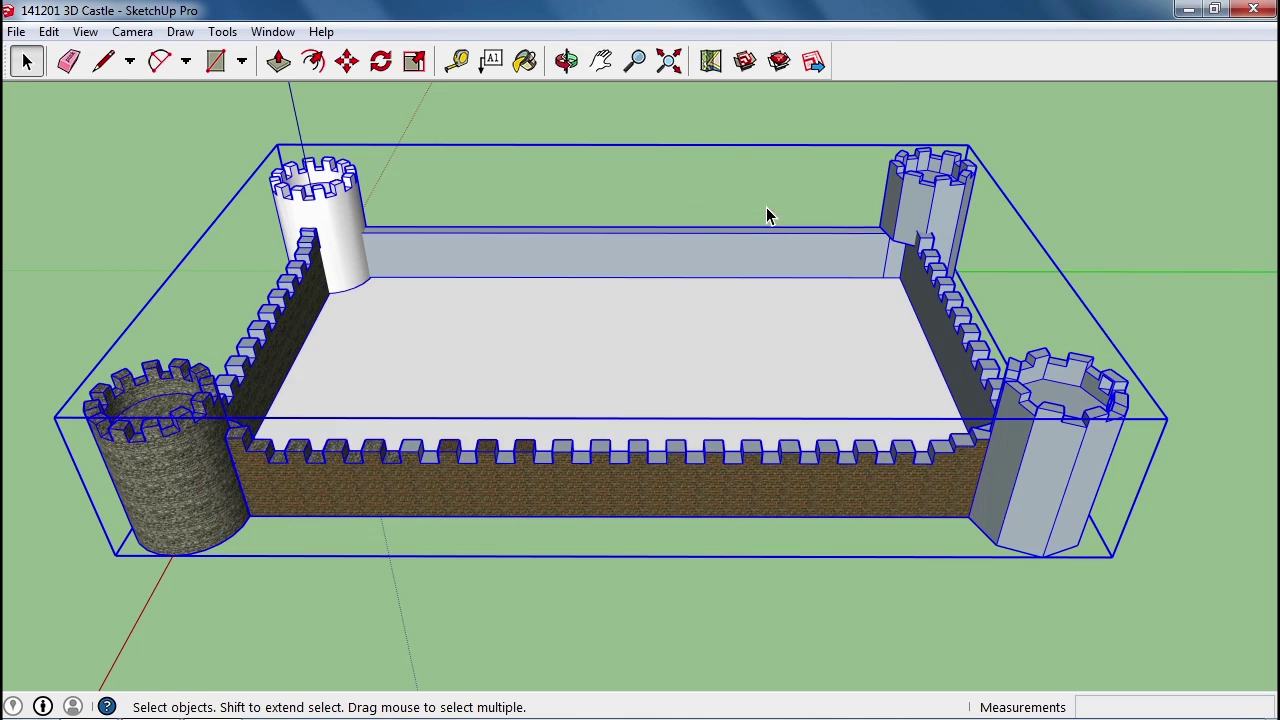
right_click(642, 312)
left_click(716, 431)
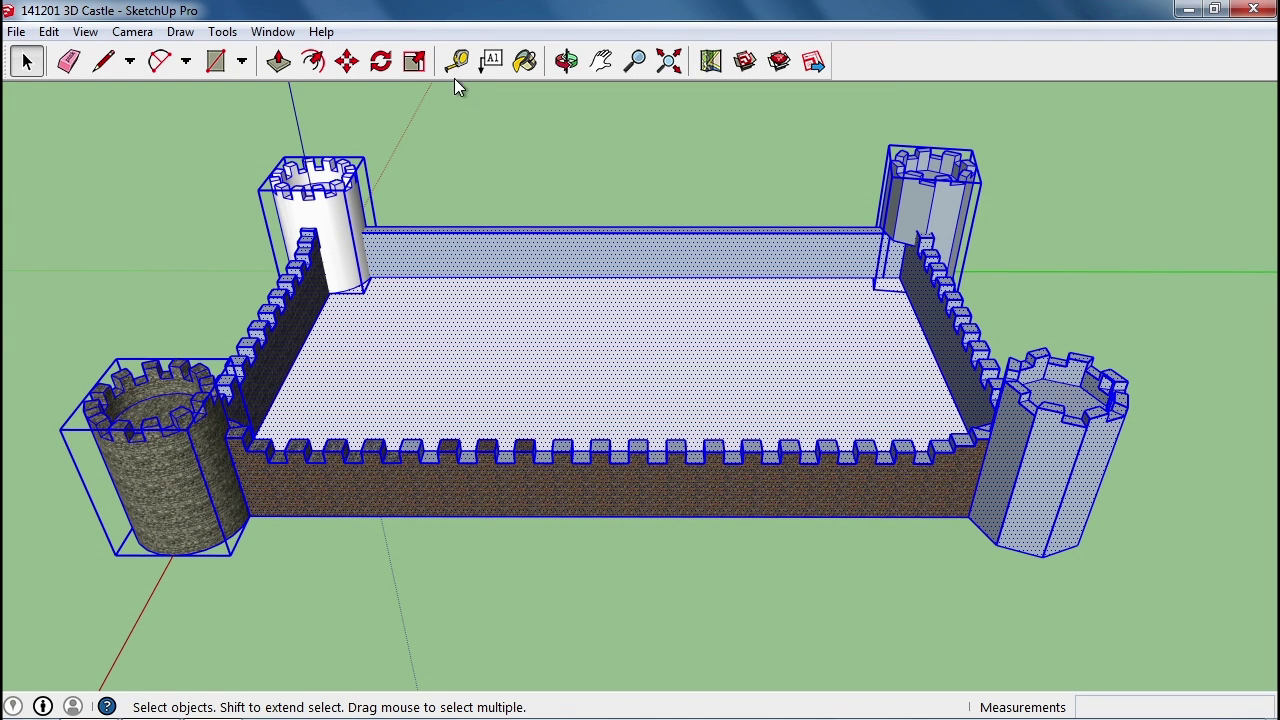
left_click(525, 61)
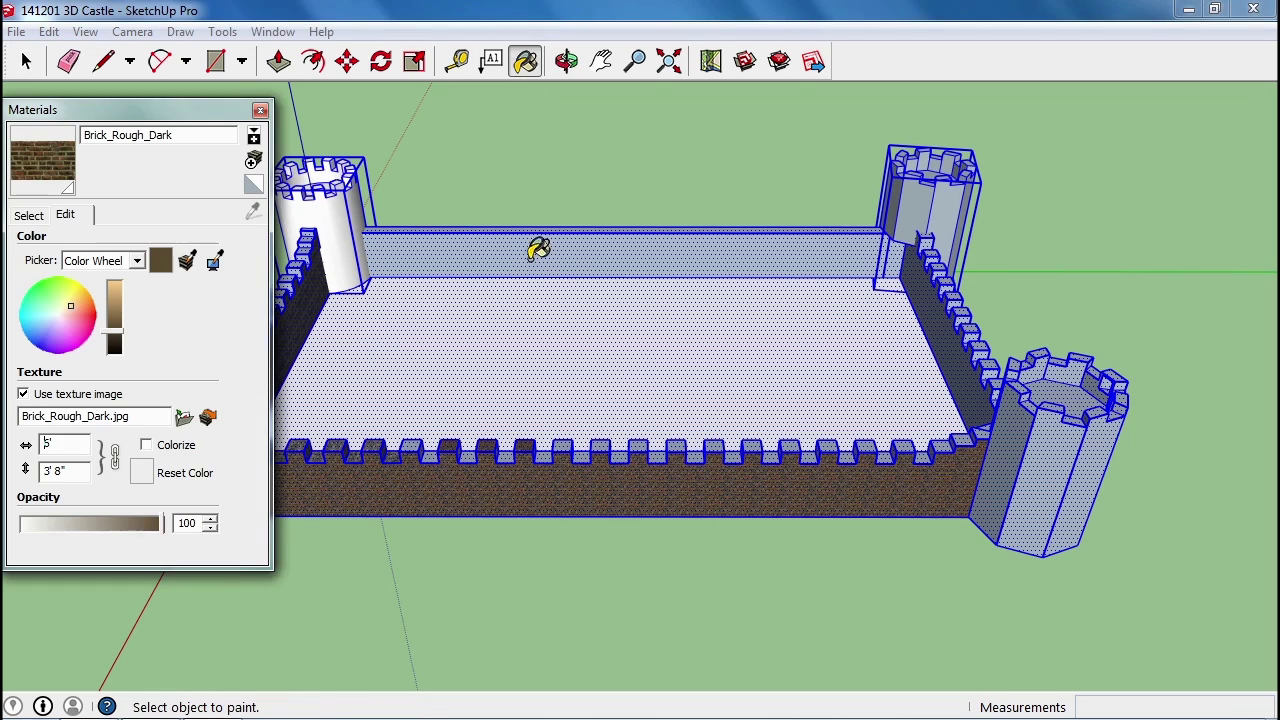
Paint the selected courtyard floor, walls and towers with Brick_Rough_Dark
left_click(531, 300)
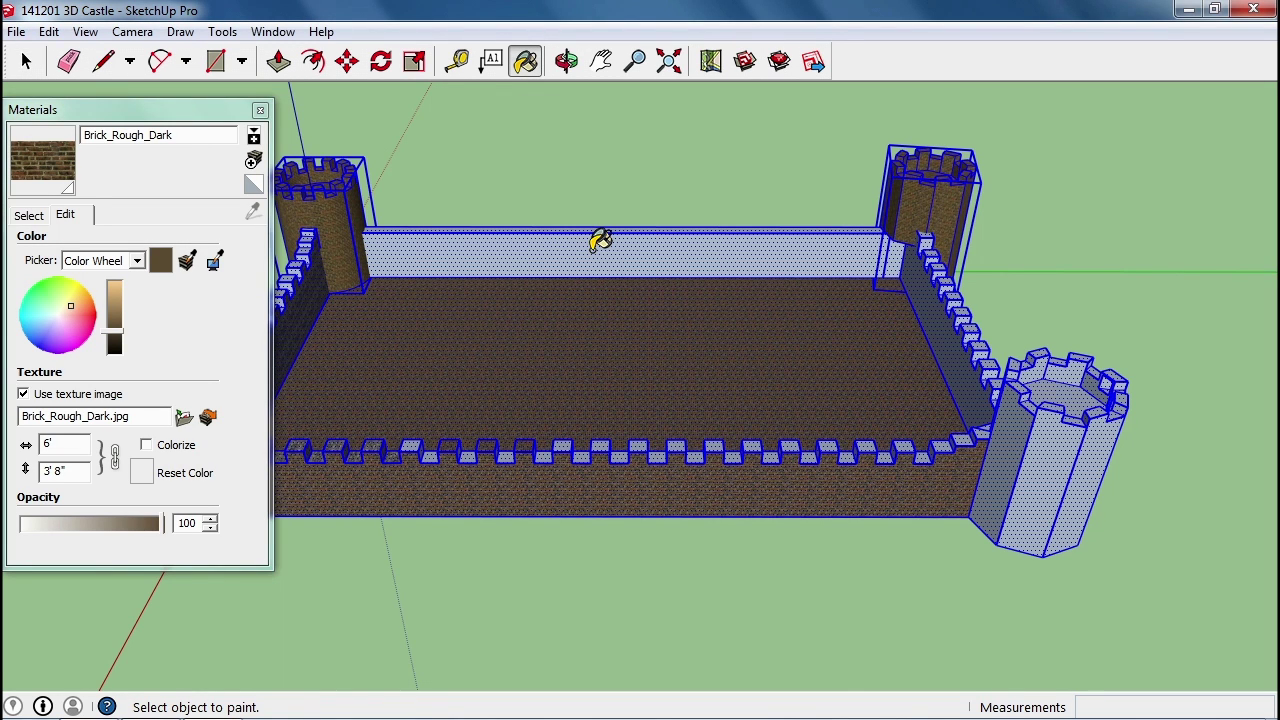
left_click(900, 375)
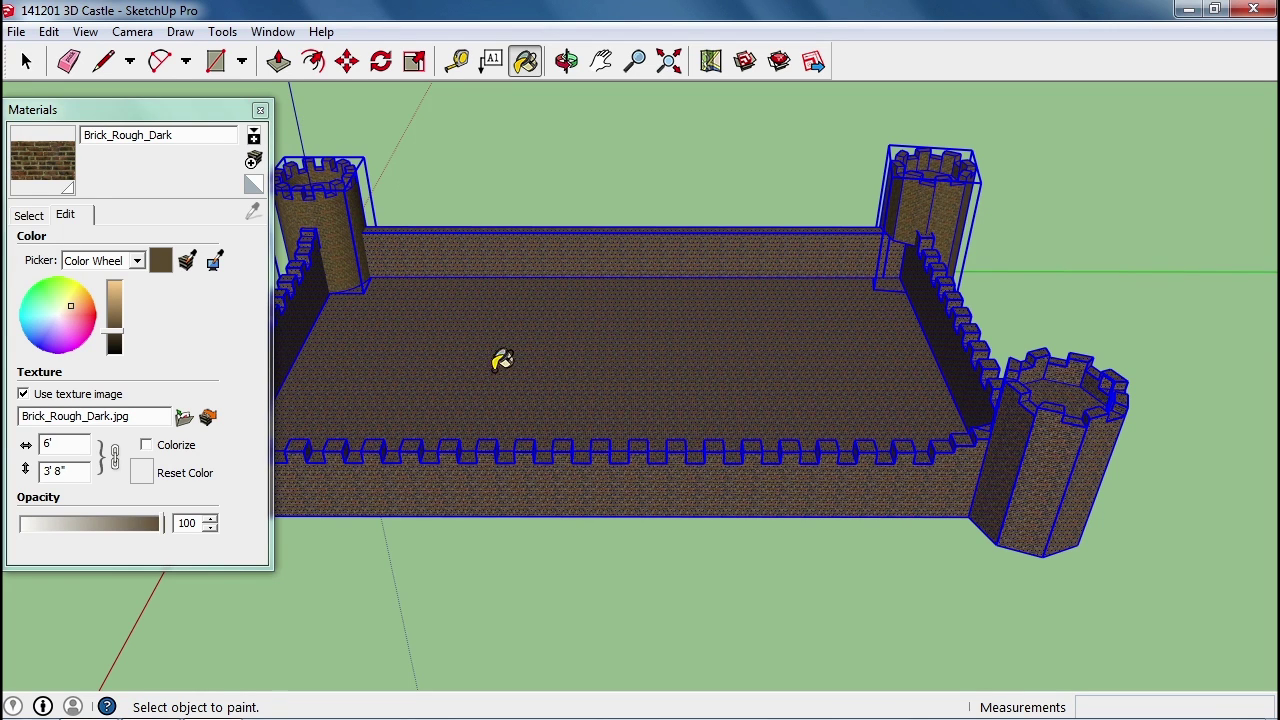
middle_click_drag(502, 360, 604, 352)
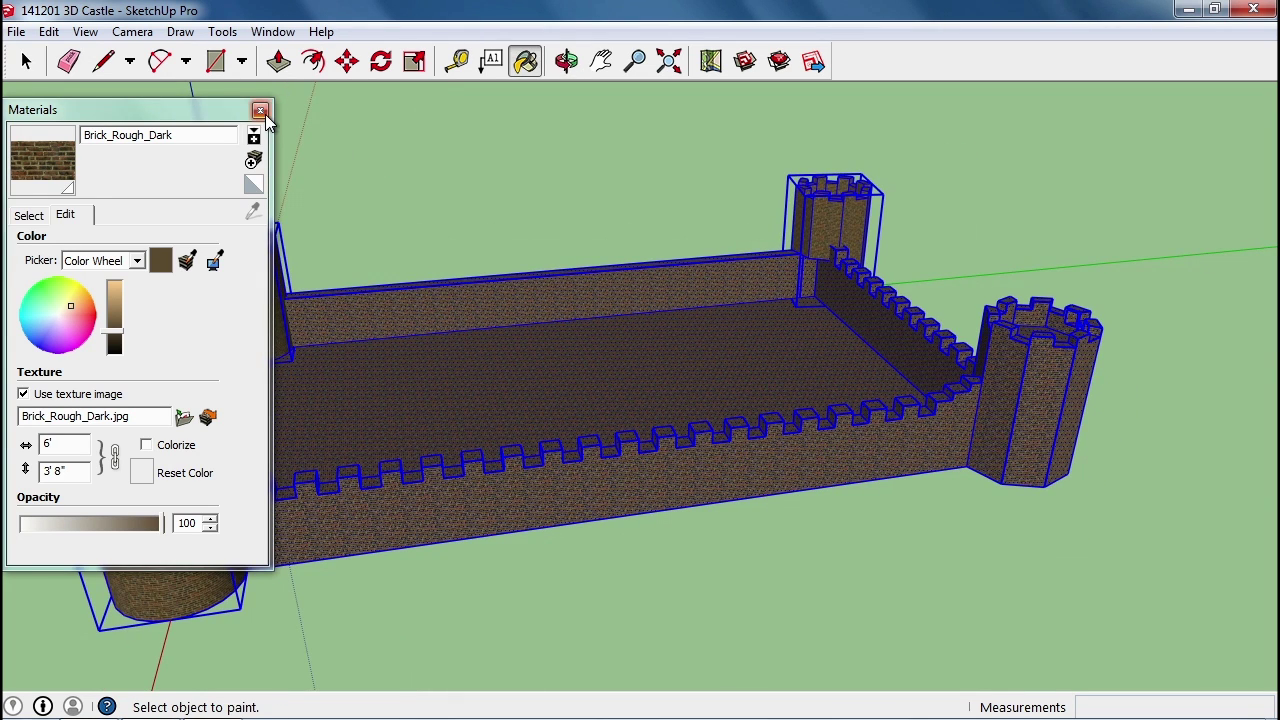
Enlarge the brick texture to 18' wide (11' high) and view the castle from above
double_click(68, 450)
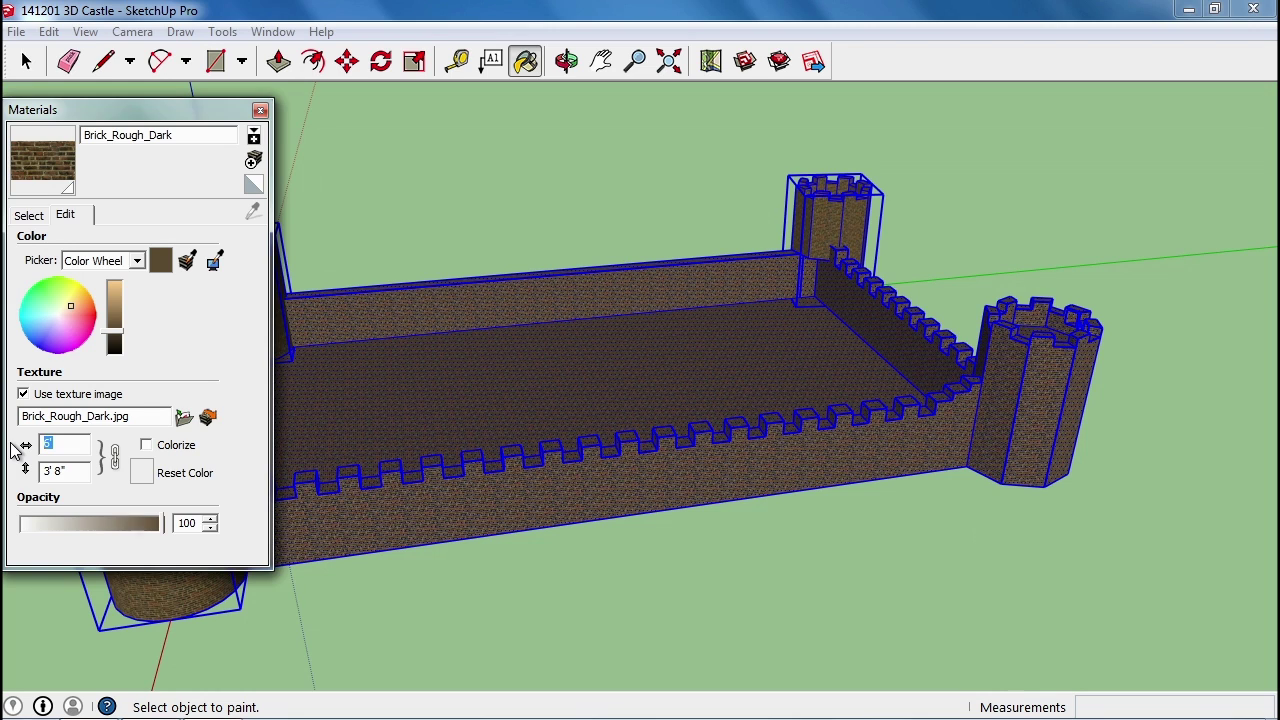
type("18'")
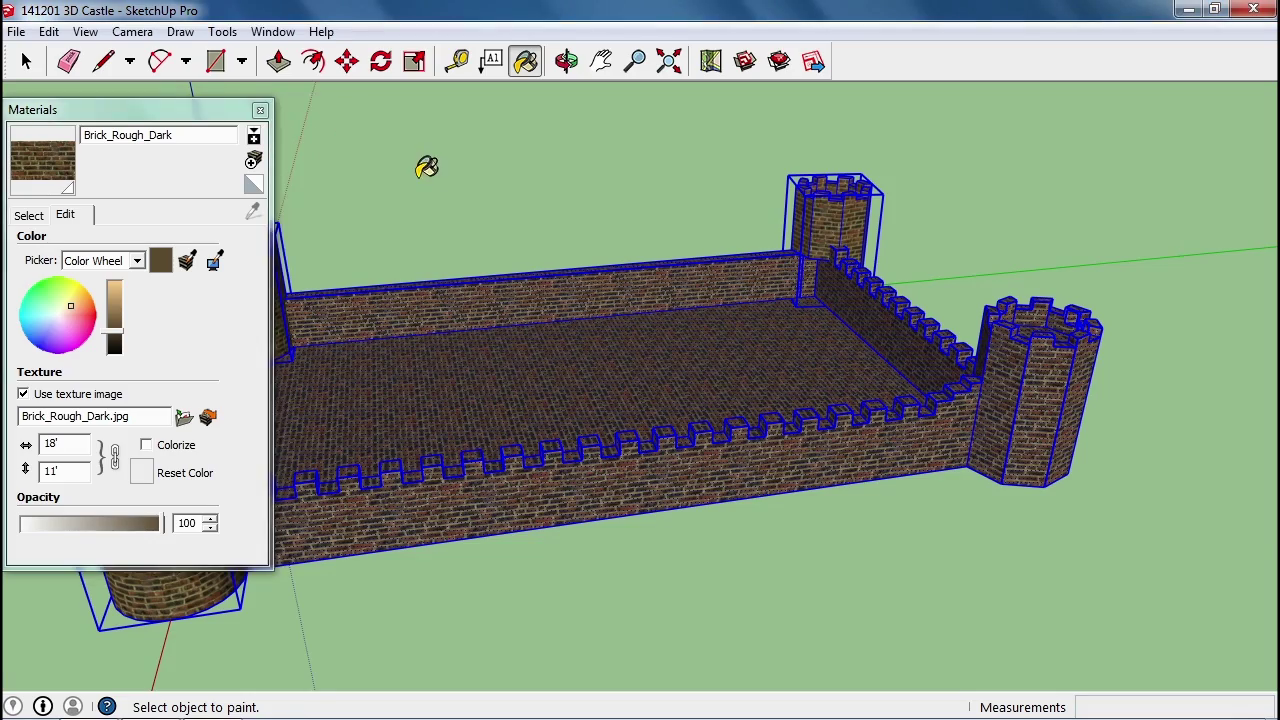
mouse_move(427, 167)
middle_mouse_down()
mouse_move(400, 388)
mouse_move(418, 243)
mouse_move(648, 200)
mouse_move(457, 297)
mouse_move(479, 285)
middle_mouse_up()
mouse_move(254, 289)
middle_mouse_down()
mouse_move(609, 289)
mouse_move(489, 289)
mouse_move(333, 203)
middle_mouse_up()
Clear the selection and paint the courtyard floor with Stone_Pavers_Walk from the Stone collection
left_click(26, 61)
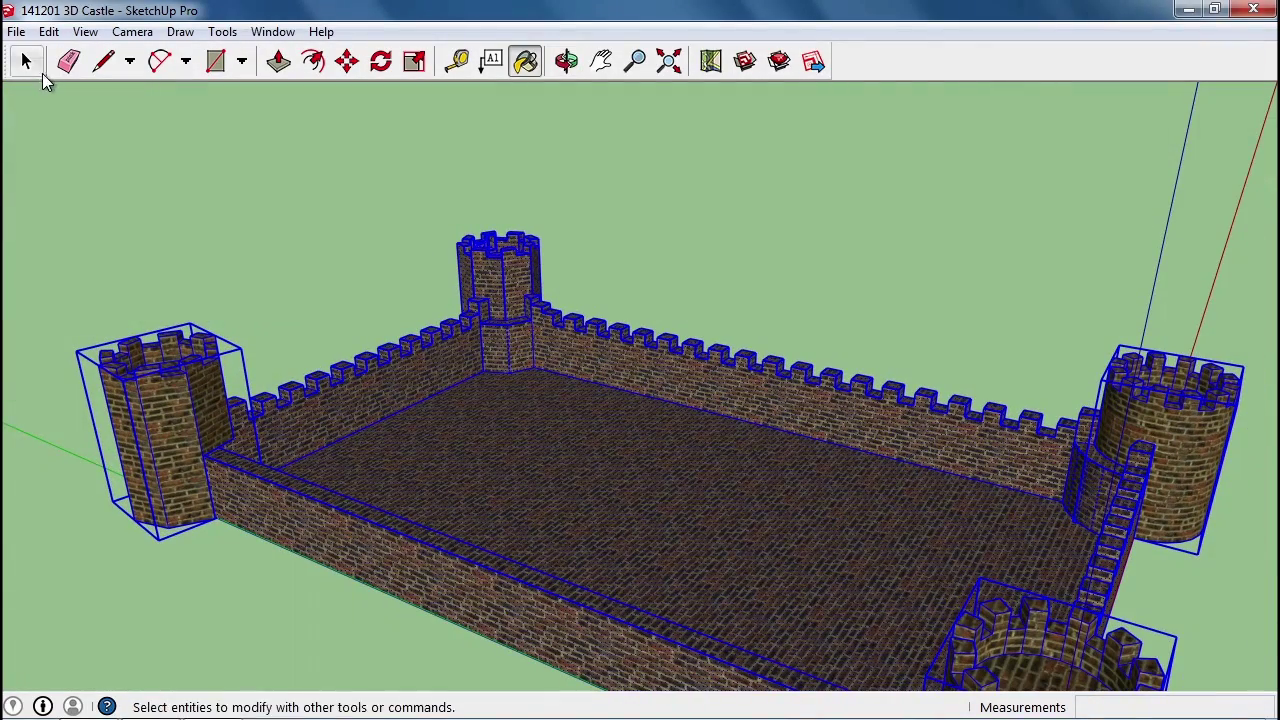
left_click(571, 446)
middle_click_drag(620, 456, 771, 471)
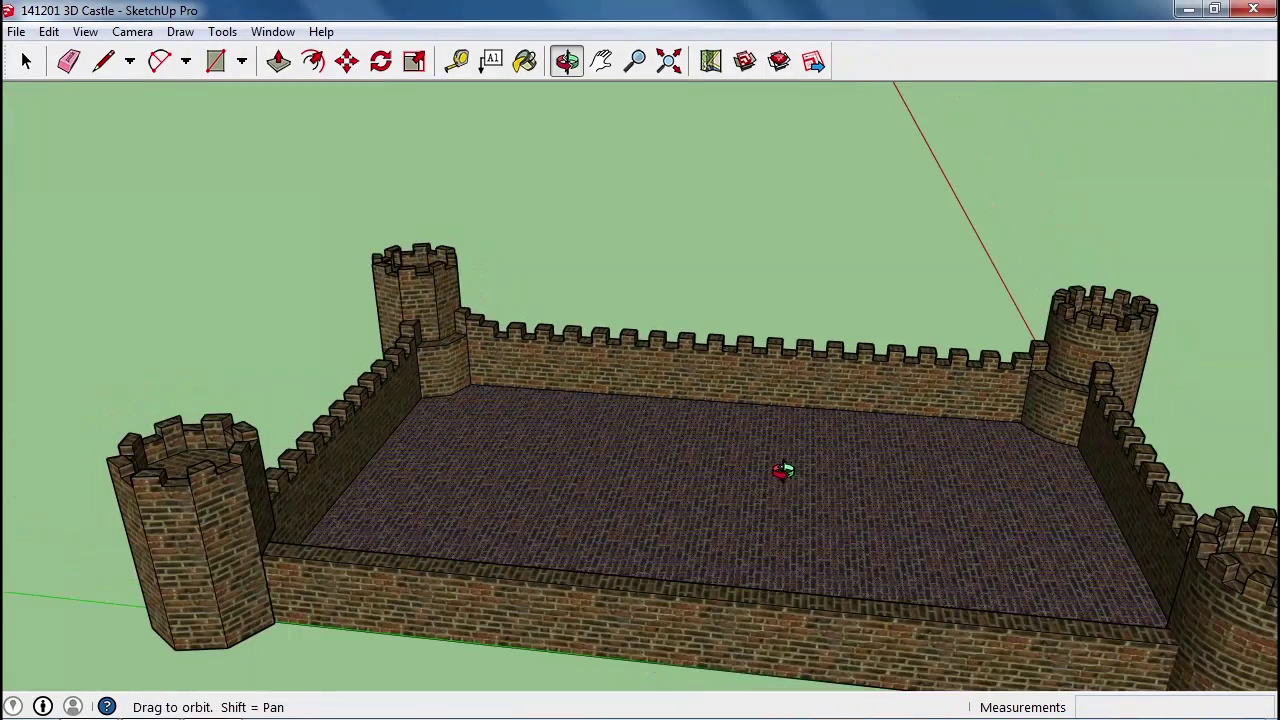
left_click(524, 62)
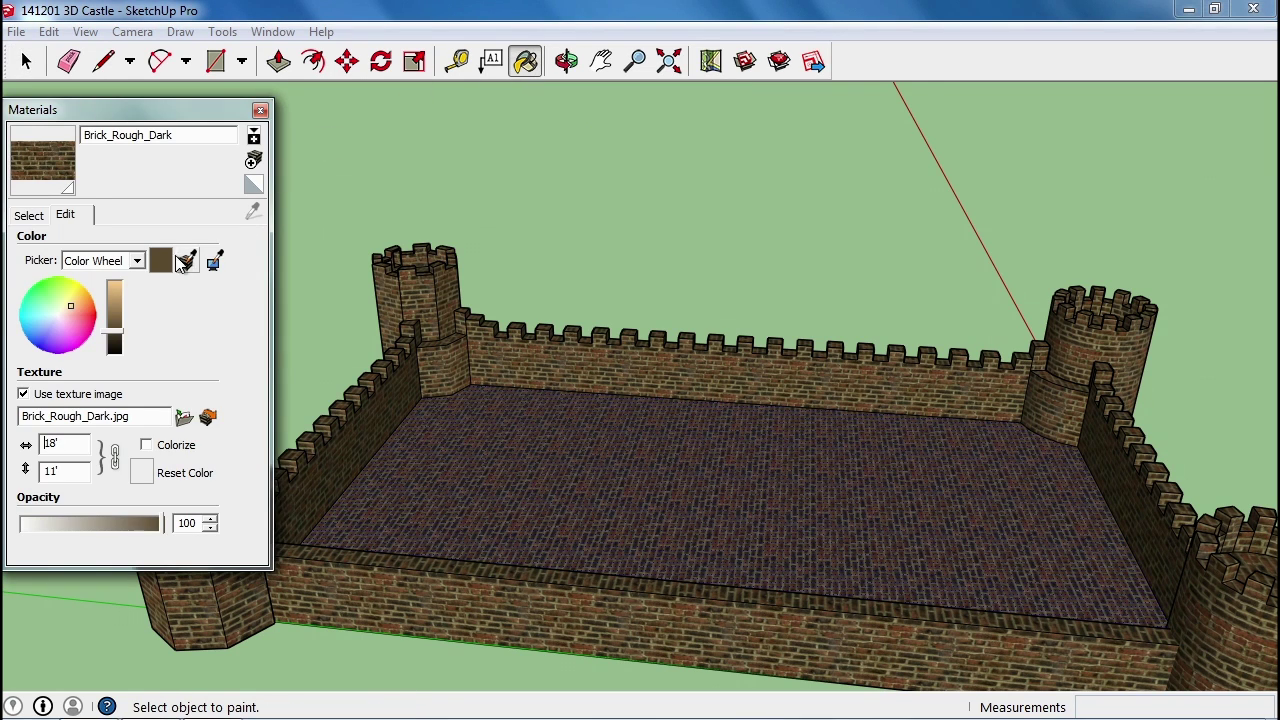
left_click(32, 215)
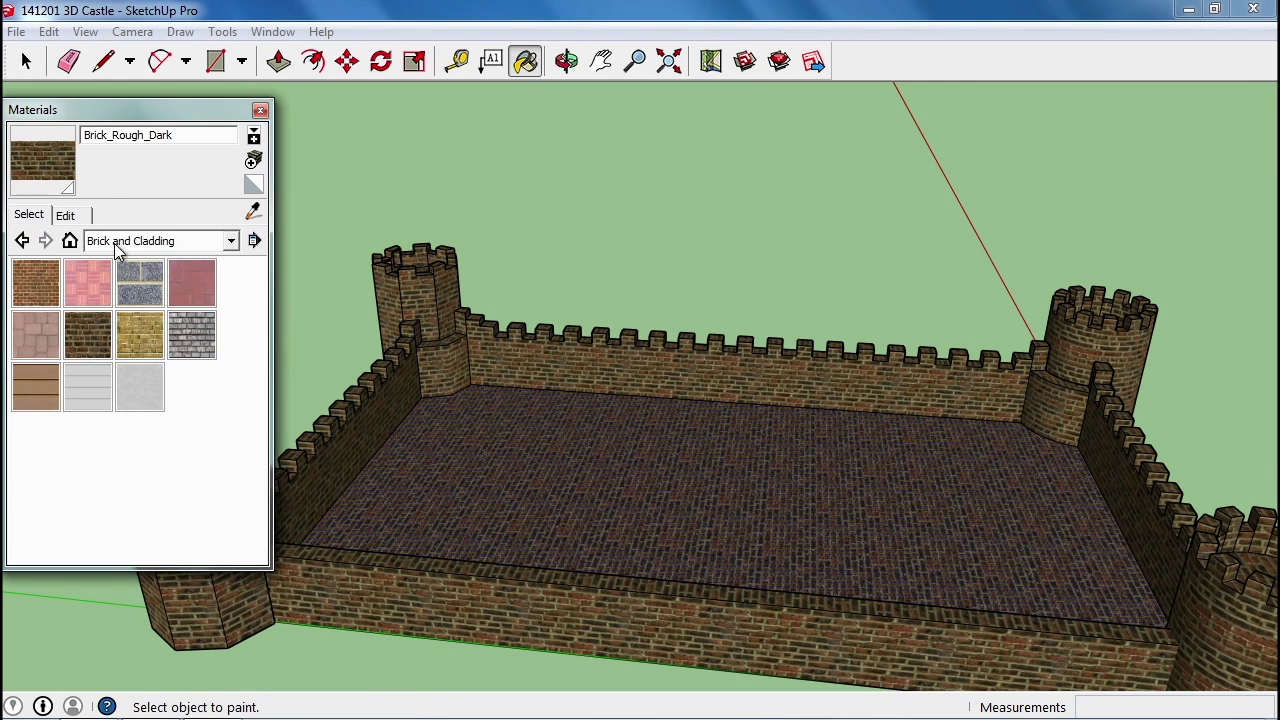
left_click(148, 245)
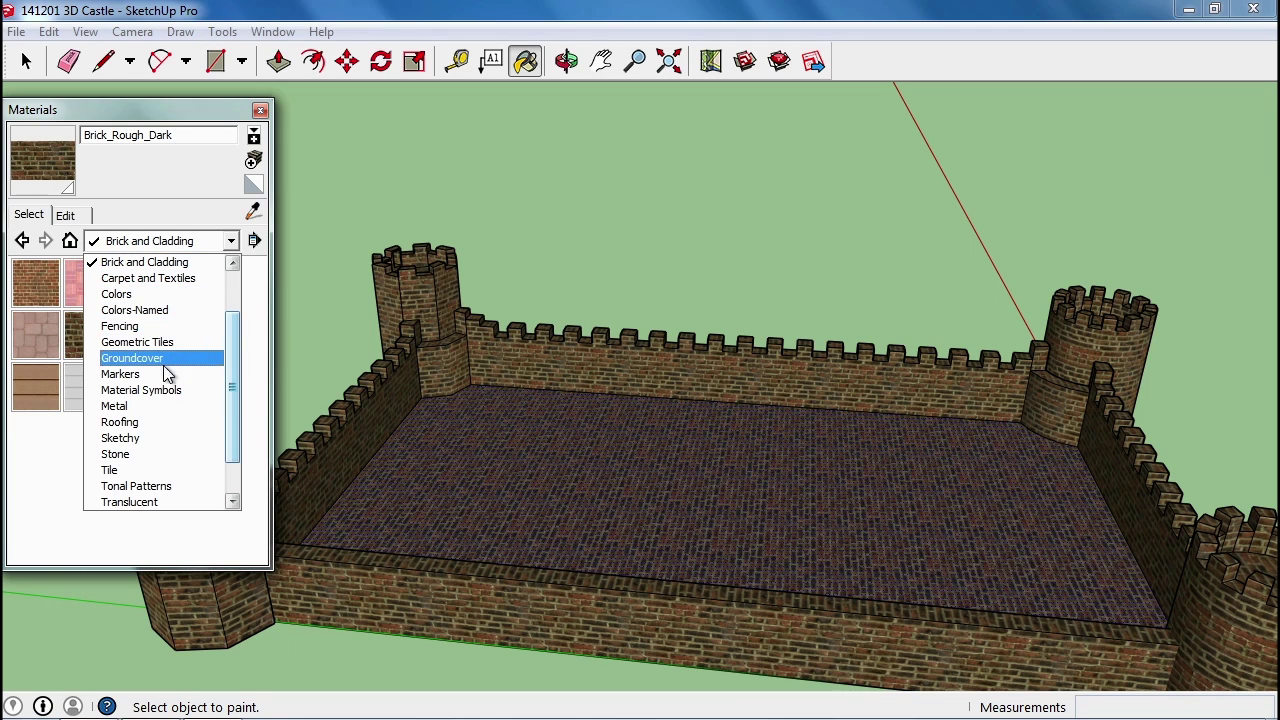
left_click(140, 454)
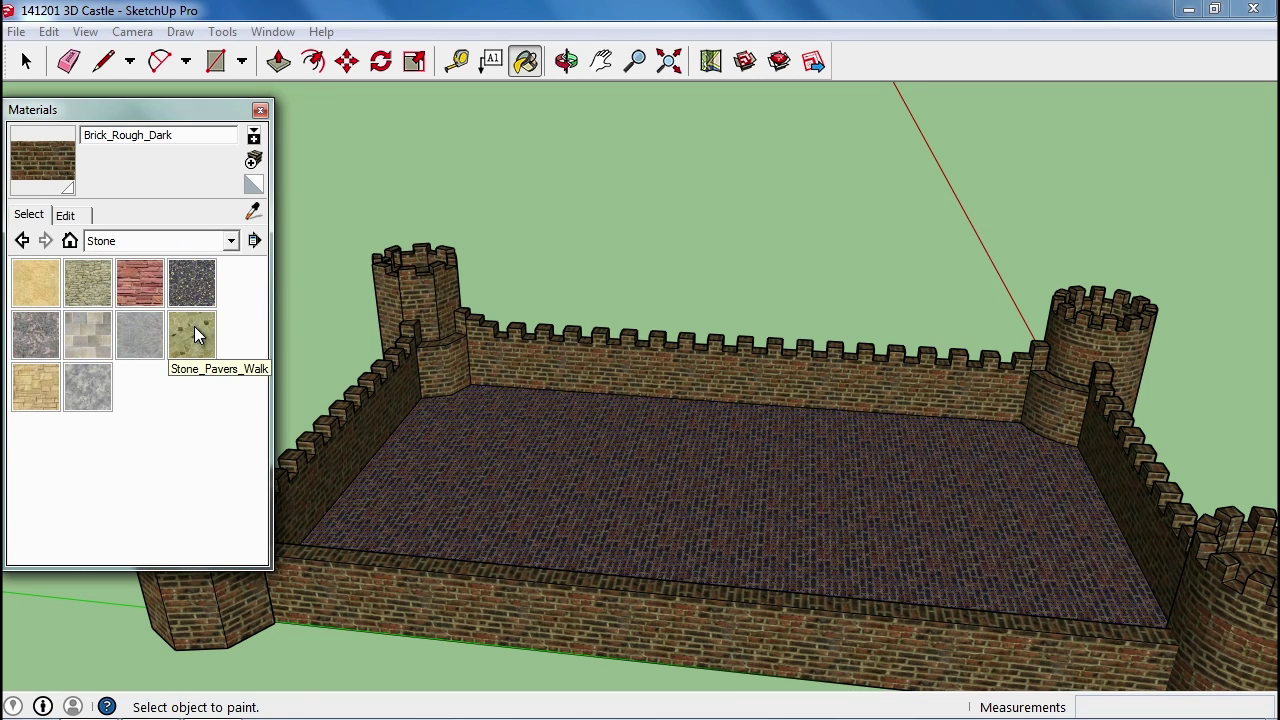
left_click(194, 330)
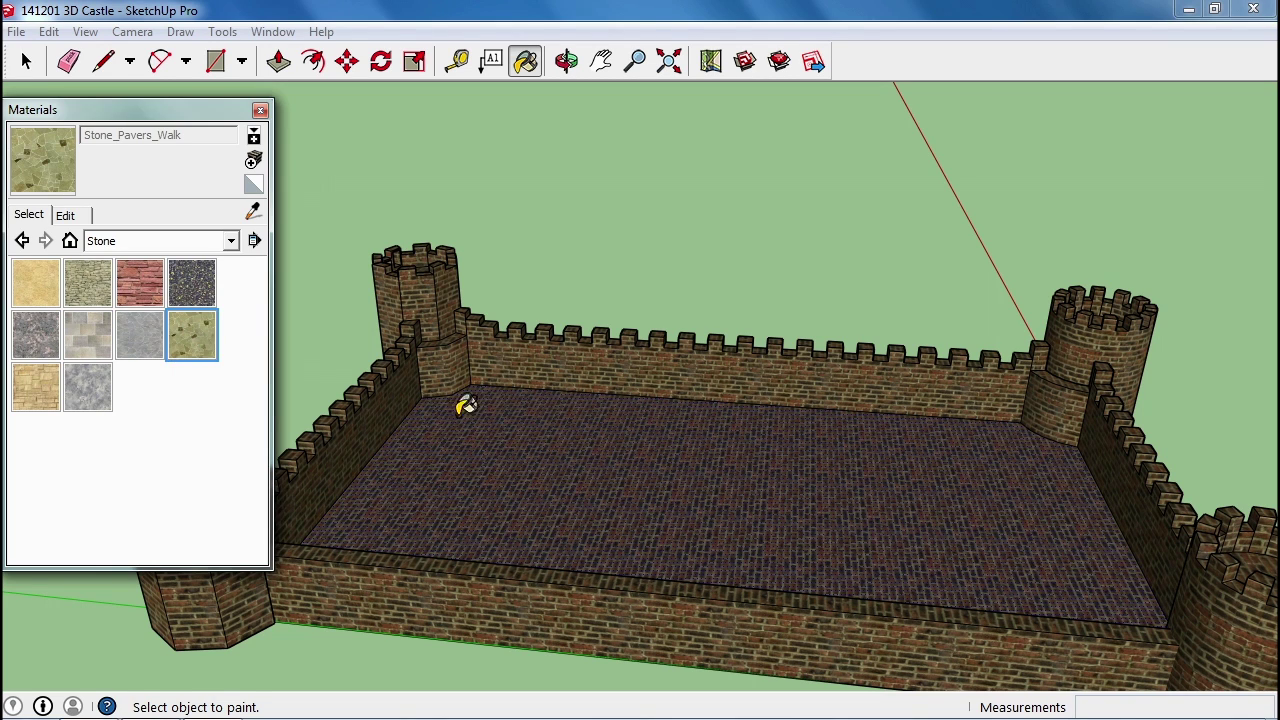
left_click(529, 447)
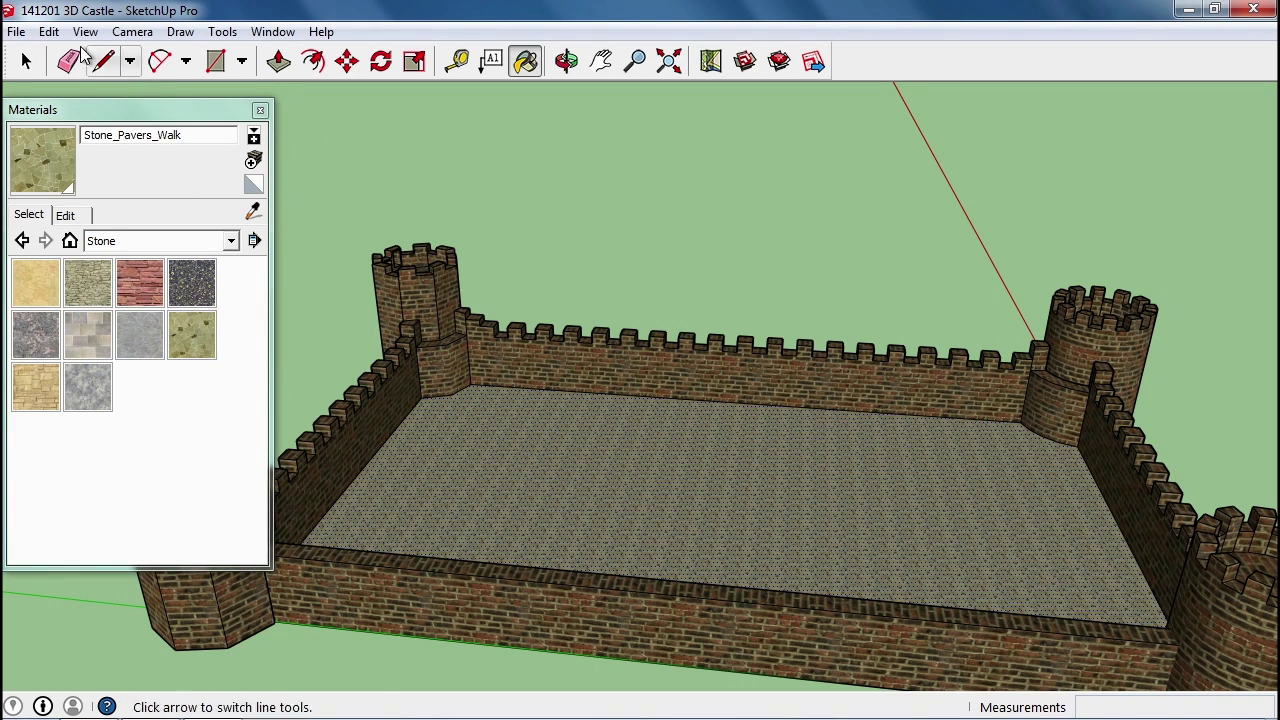
Orbit and zoom around the courtyard to inspect the stone-paver floor
left_click(26, 61)
middle_click_drag(523, 437, 566, 537)
scroll(660, 516, "up", 2)
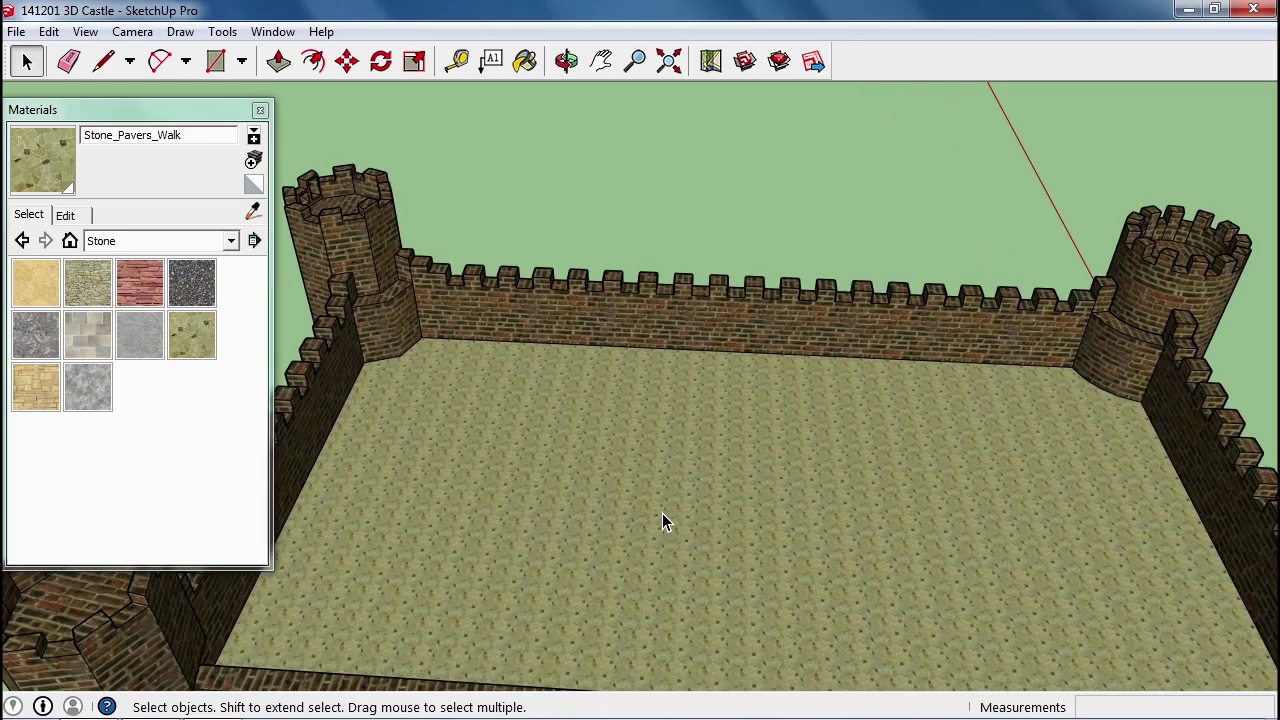
scroll(580, 470, "up", 4)
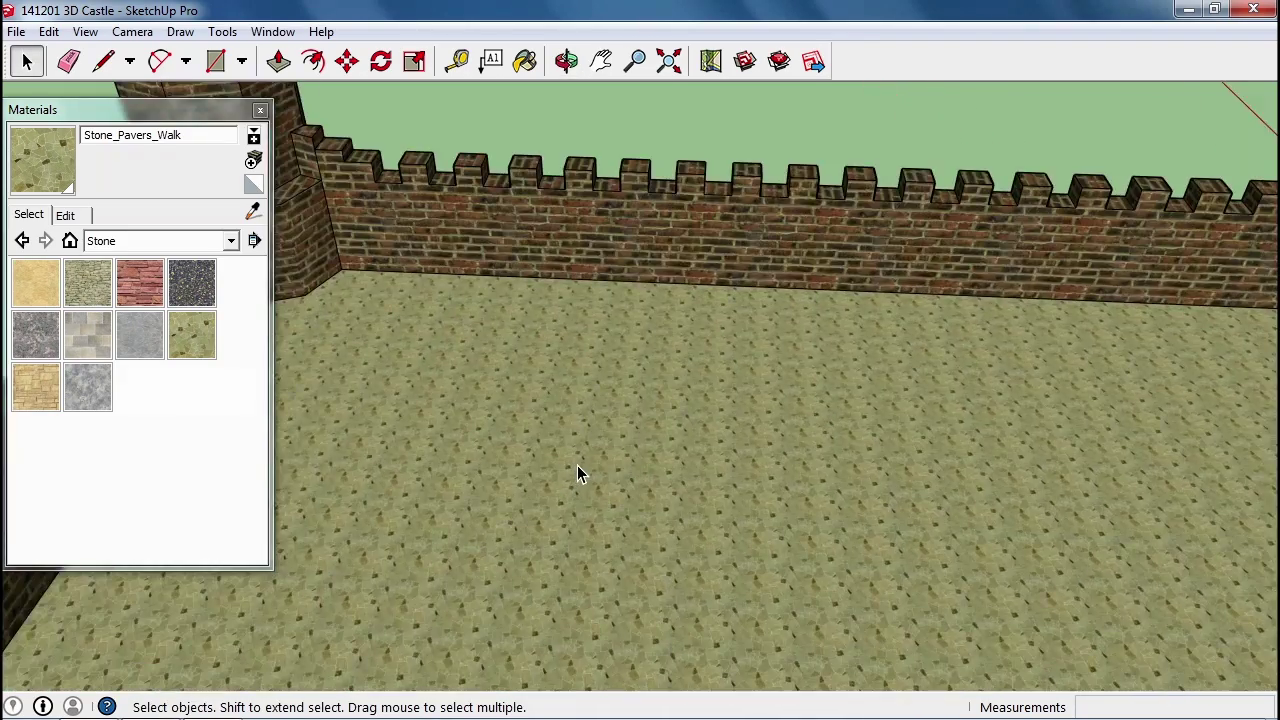
middle_click_drag(583, 466, 583, 343)
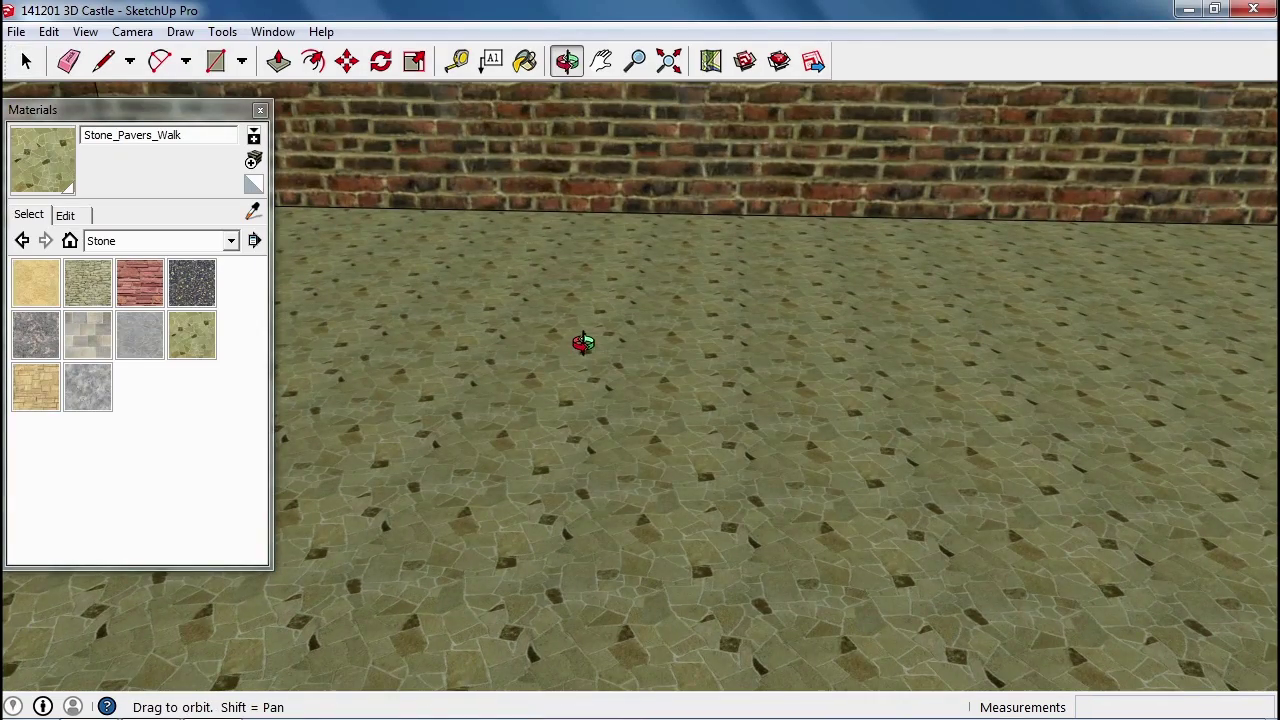
scroll(624, 398, "down", 6)
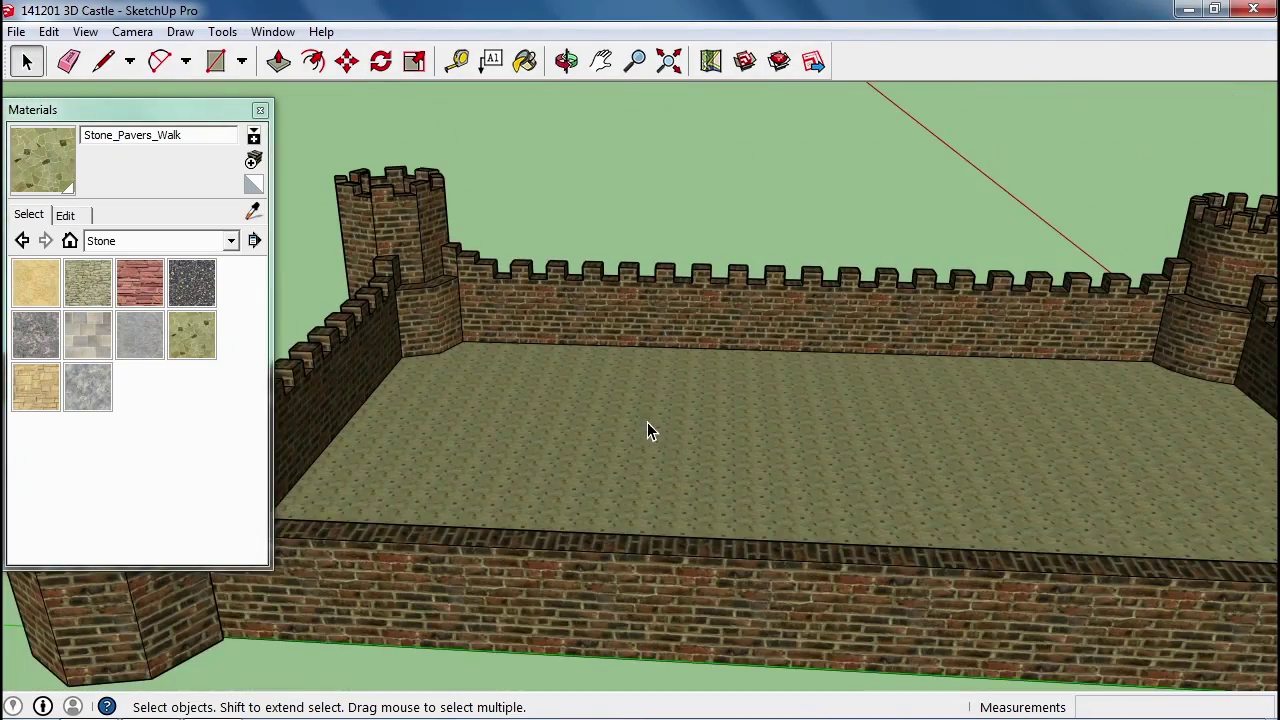
middle_click_drag(647, 424, 674, 474)
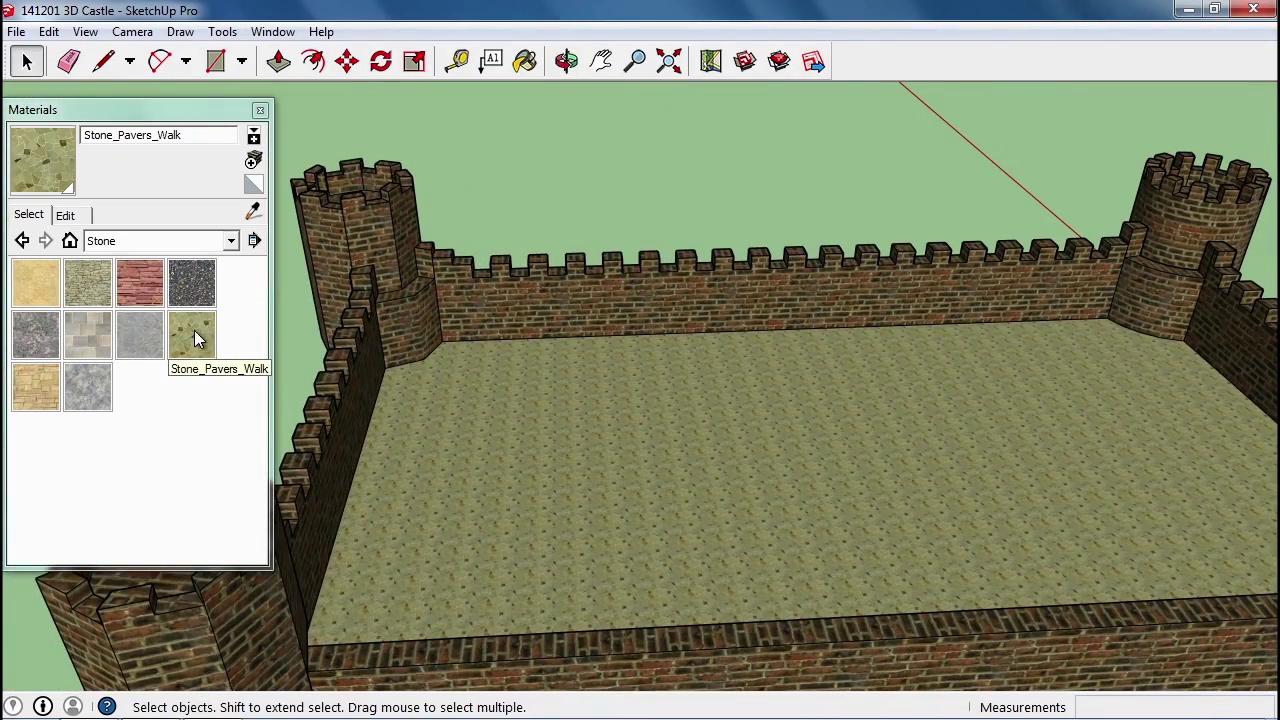
Tint the Stone_Pavers_Walk material a warmer reddish brown on the colour wheel
left_click(78, 219)
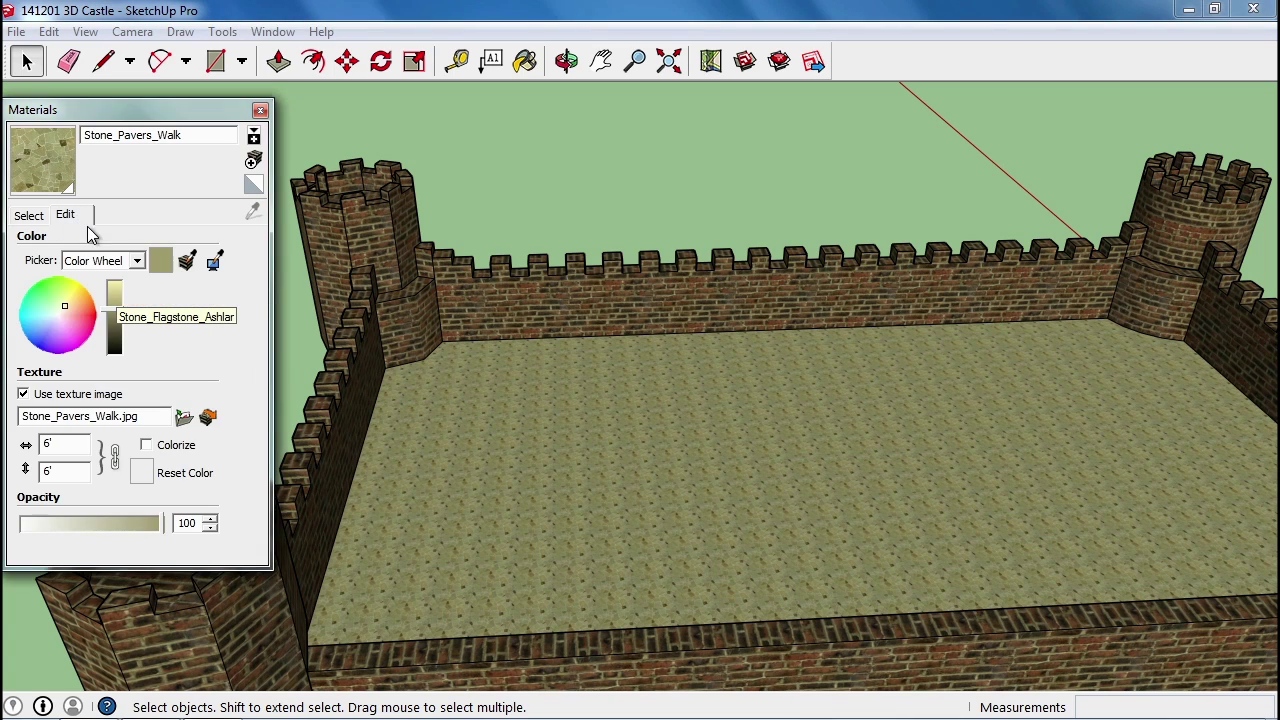
left_click(64, 307)
left_click(70, 310)
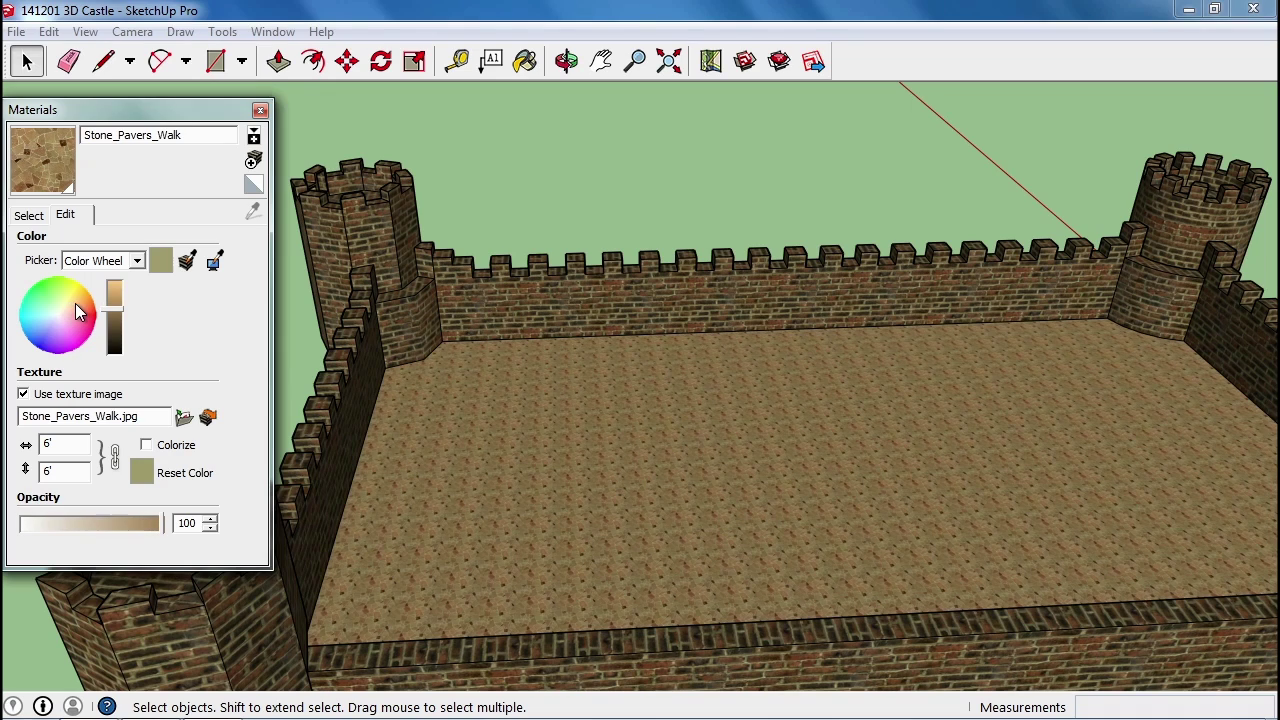
mouse_move(74, 303)
left_mouse_down()
mouse_move(56, 300)
mouse_move(70, 310)
left_mouse_up()
Set the paver texture size to 12' × 12'
double_click(68, 446)
type("12")
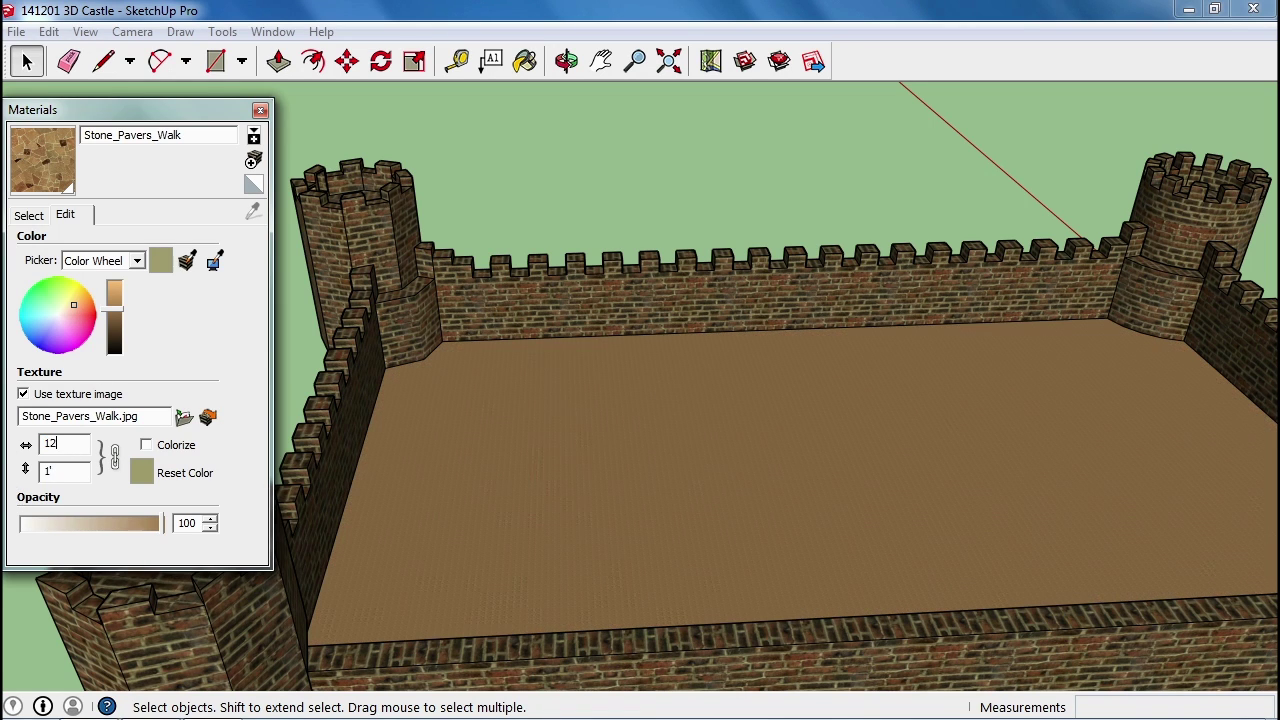
key("Return")
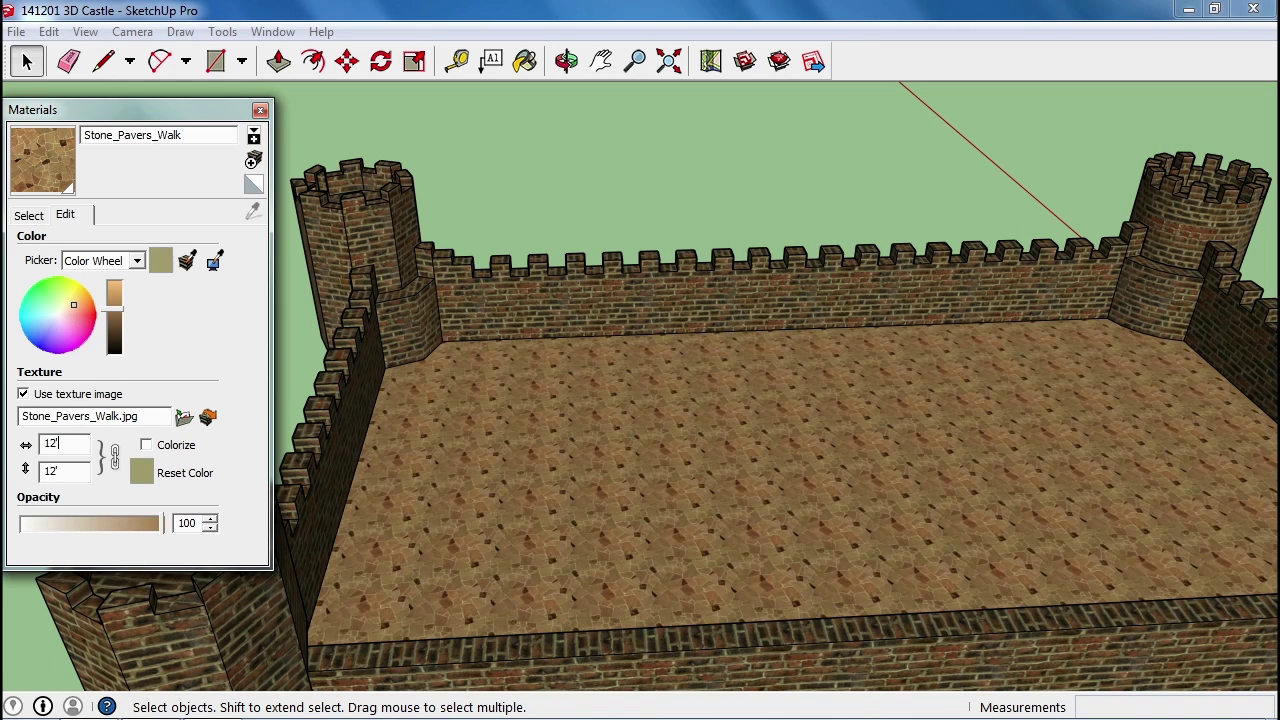
middle_click_drag(534, 440, 783, 323)
Zoom toward the front wall and drop down the Materials collection list from the Select view
scroll(785, 325, "up", 4)
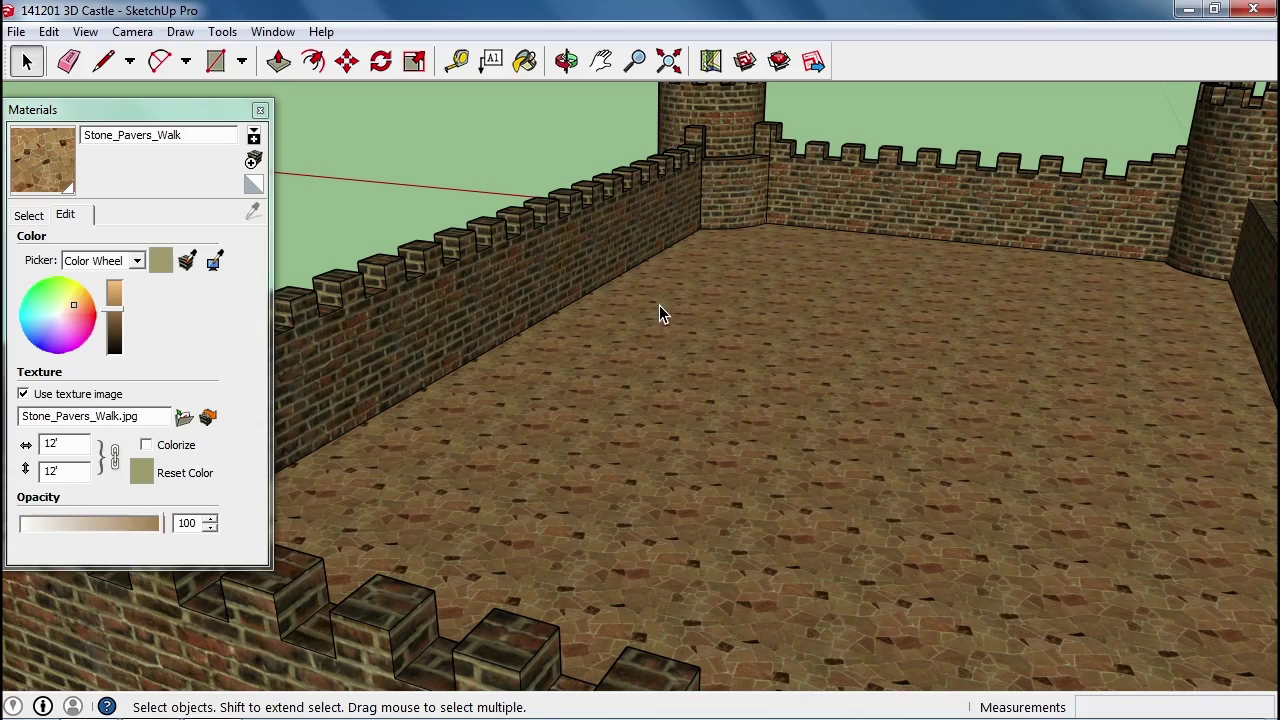
middle_click_drag(516, 307, 663, 332)
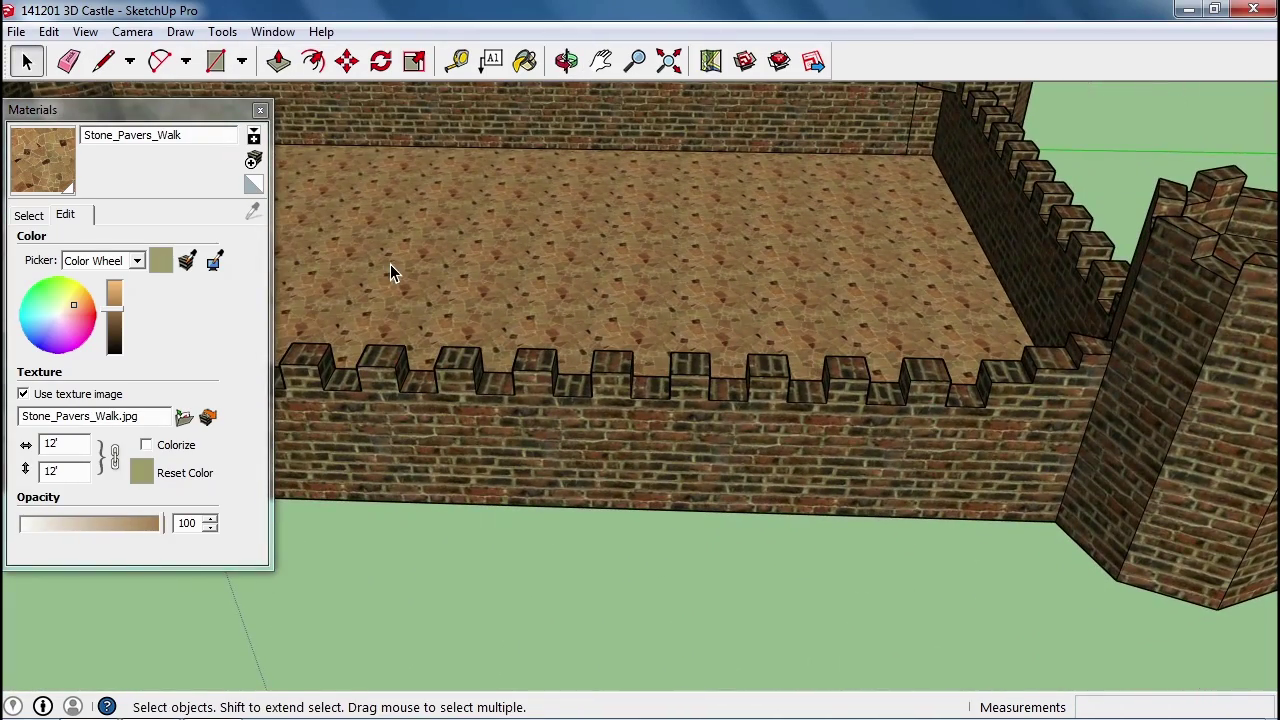
scroll(449, 395, "up", 2)
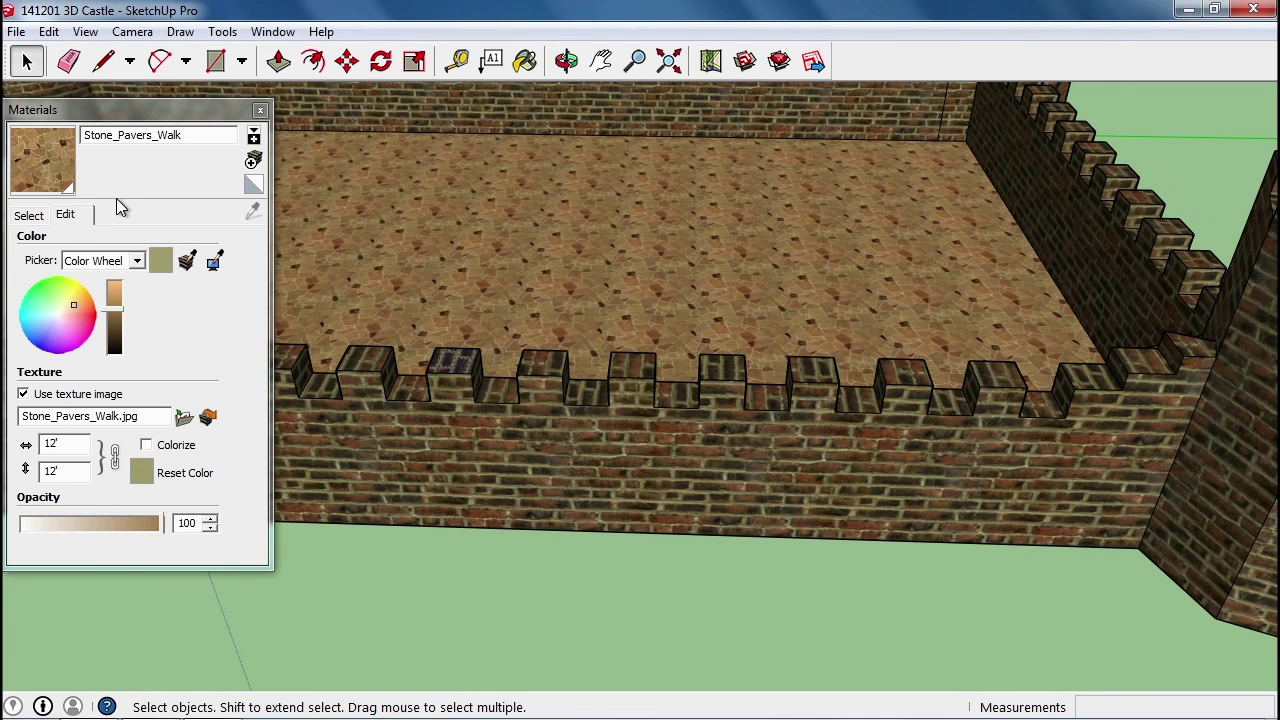
left_click(36, 216)
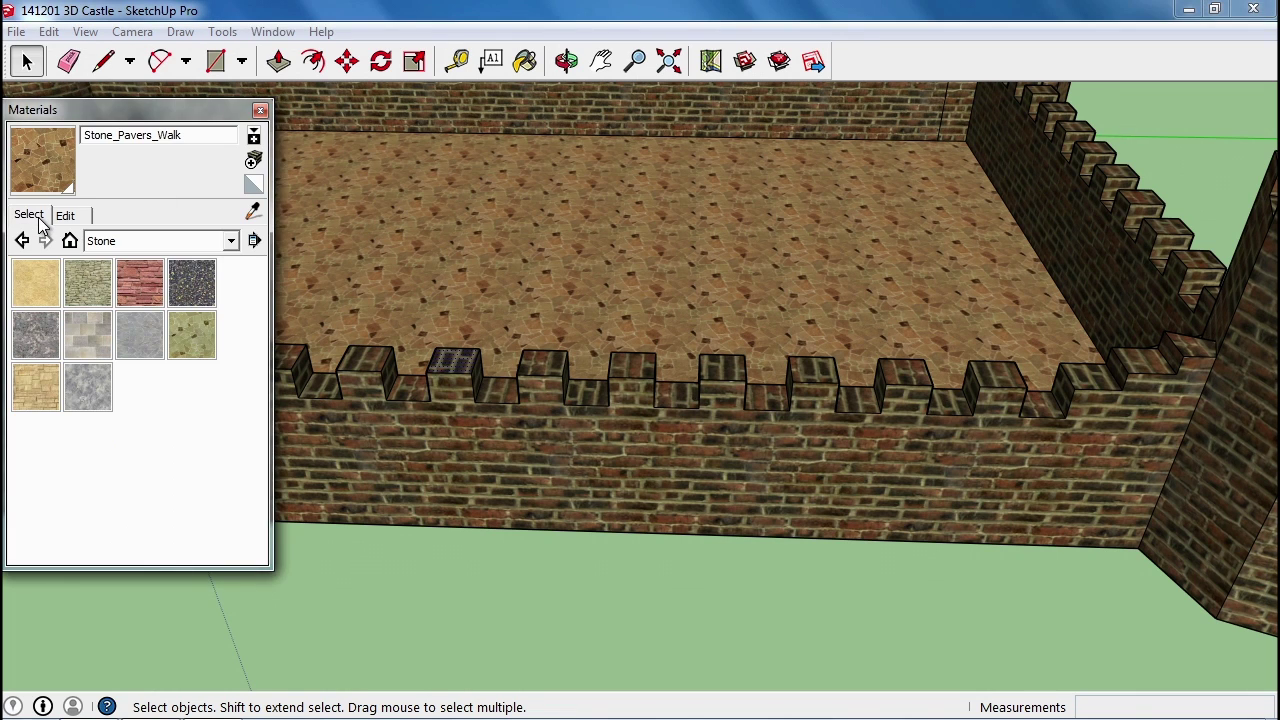
left_click(231, 242)
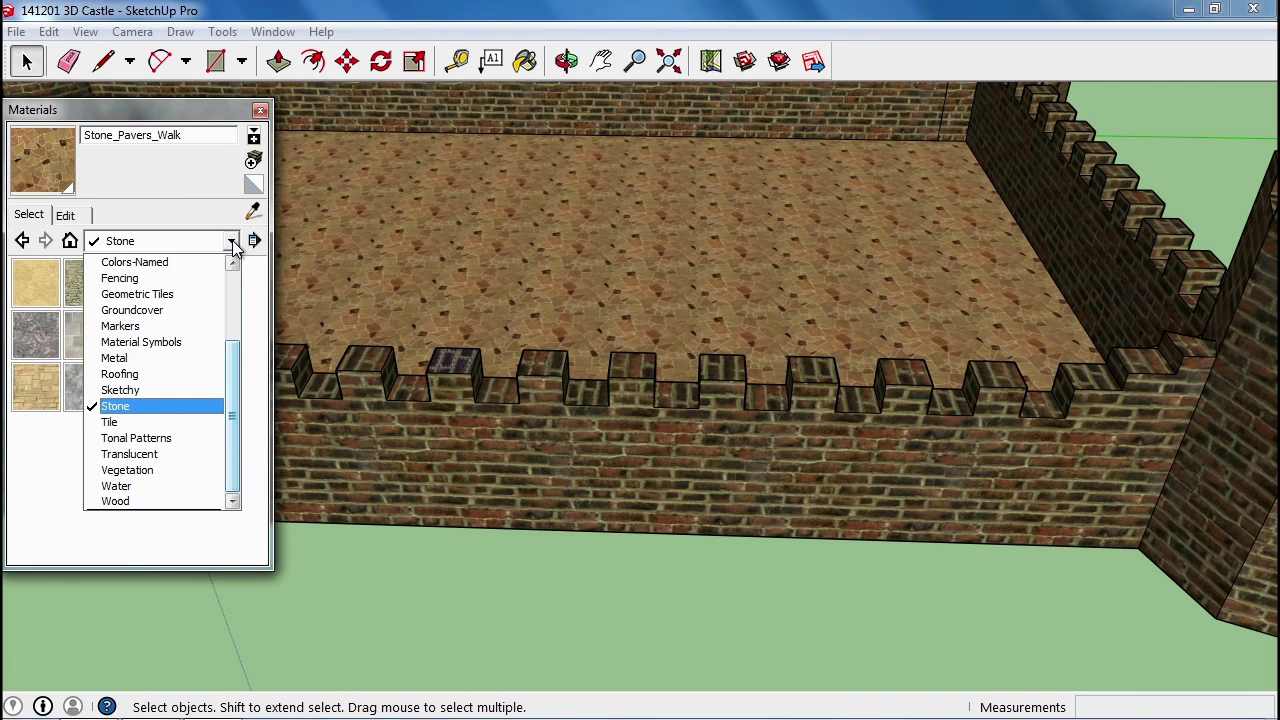
Pick 0038_Orange from Colors-Named and paint the merlon tops along the wall and right side
left_click(168, 264)
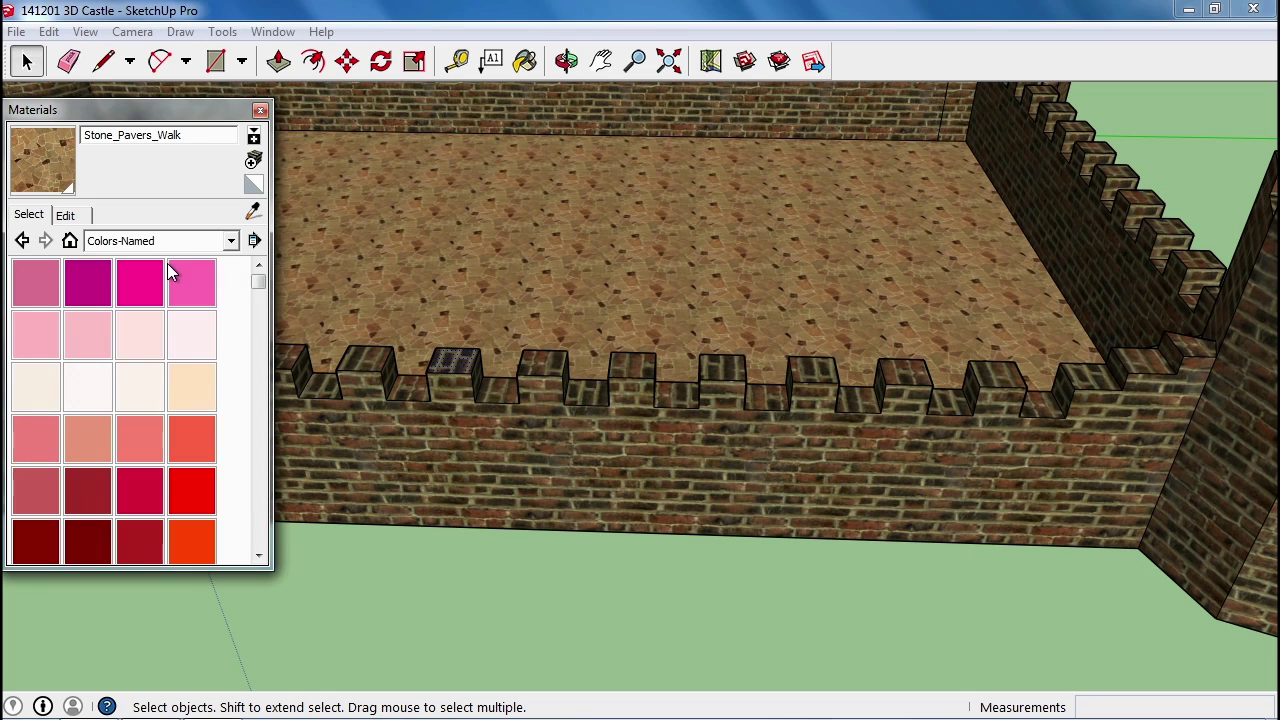
left_click_drag(258, 286, 258, 330)
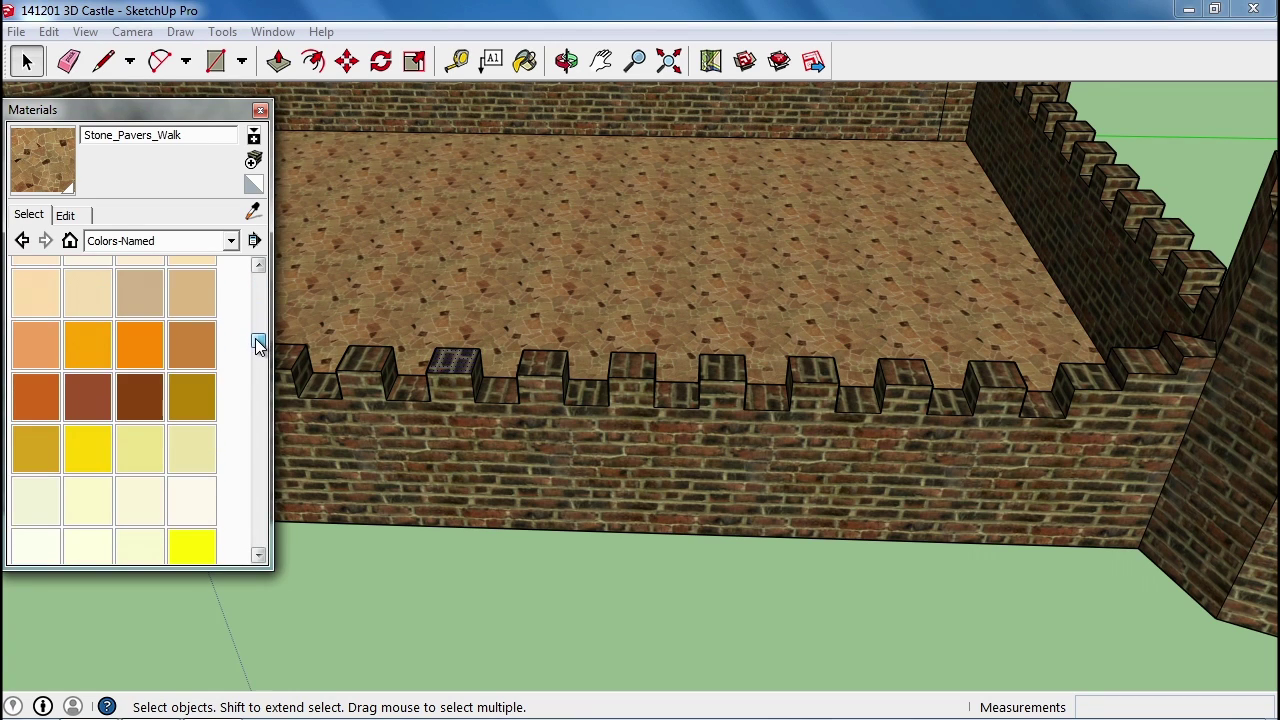
left_click(100, 340)
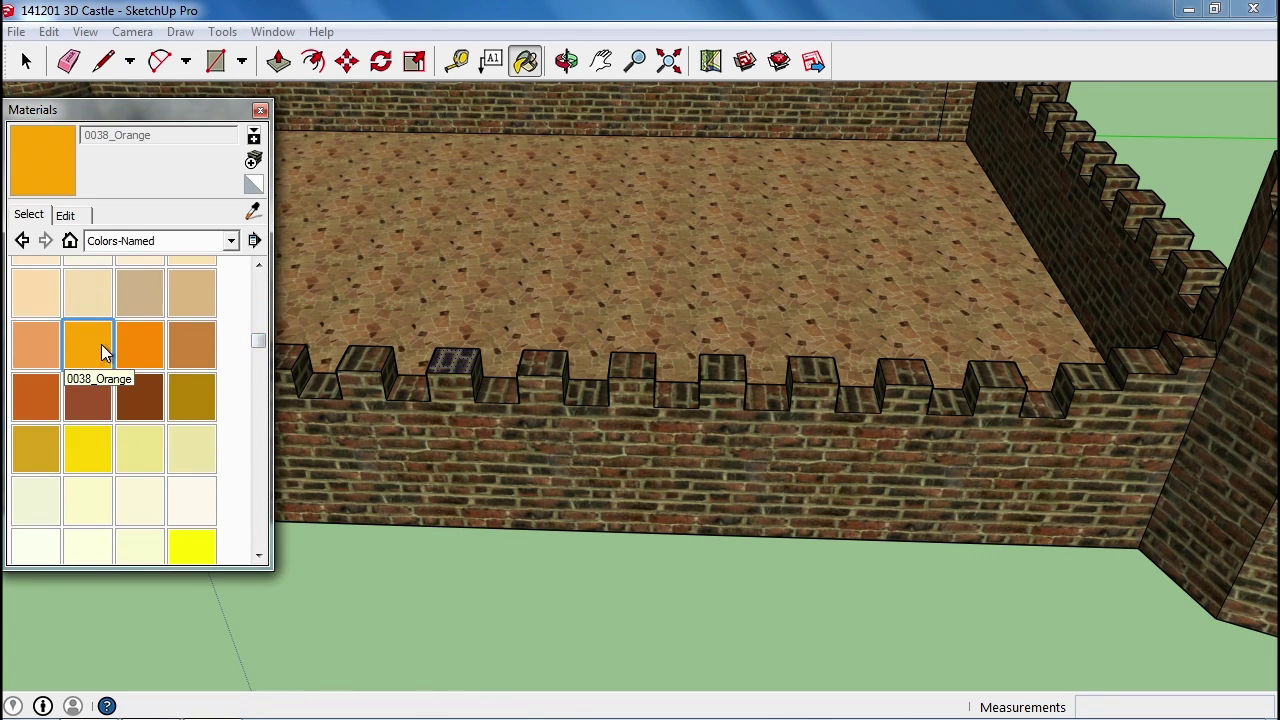
left_click(460, 360)
left_click(540, 362)
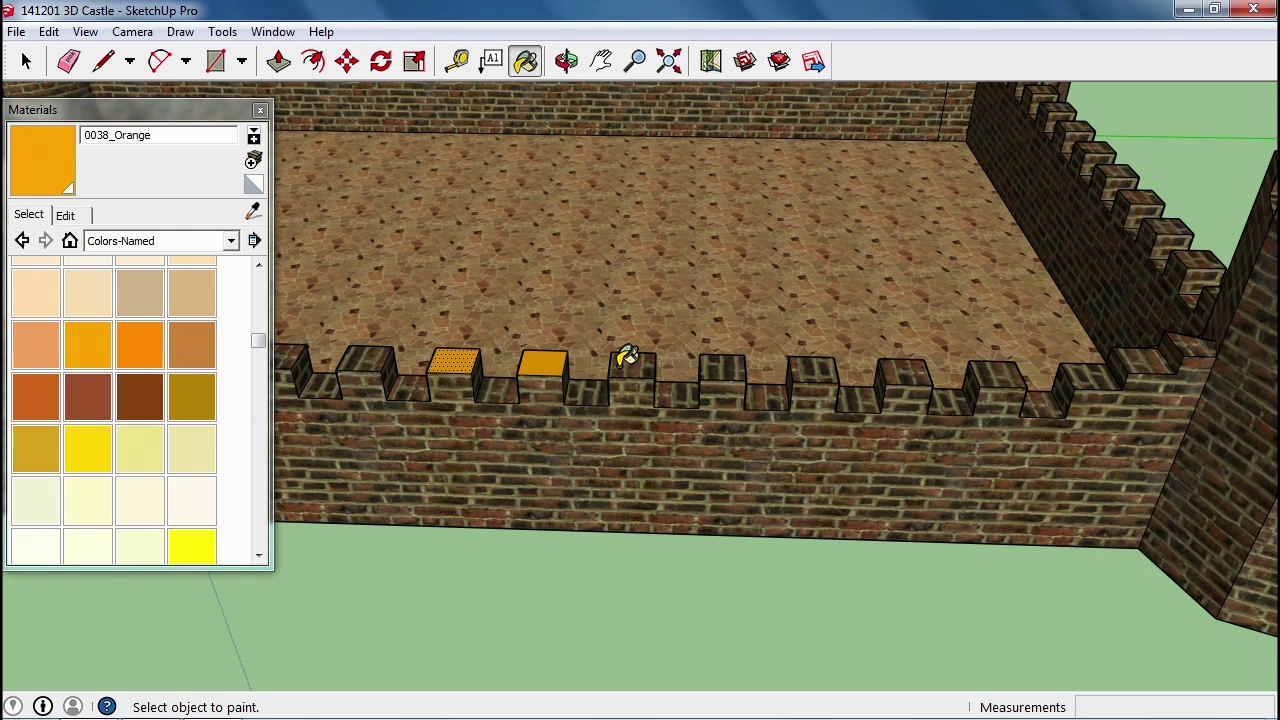
left_click(630, 364)
left_click(722, 364)
left_click(815, 364)
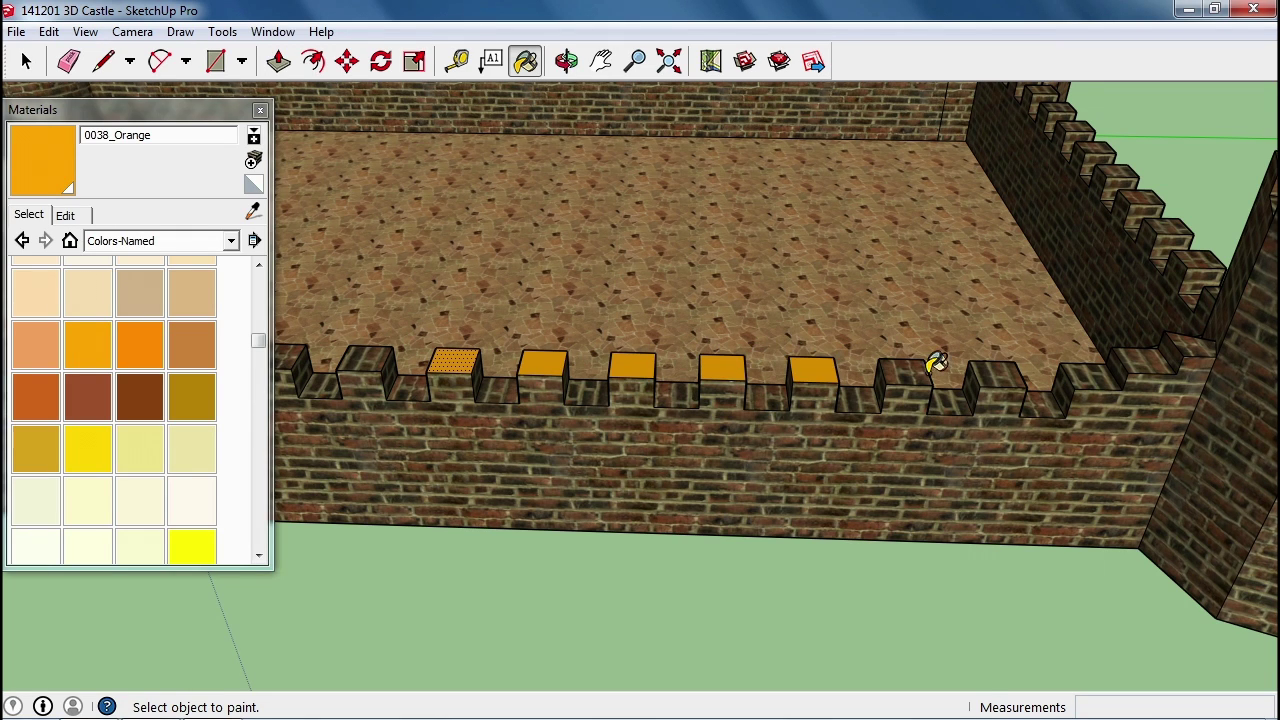
left_click(905, 370)
left_click(995, 372)
left_click(1088, 372)
left_click(1140, 362)
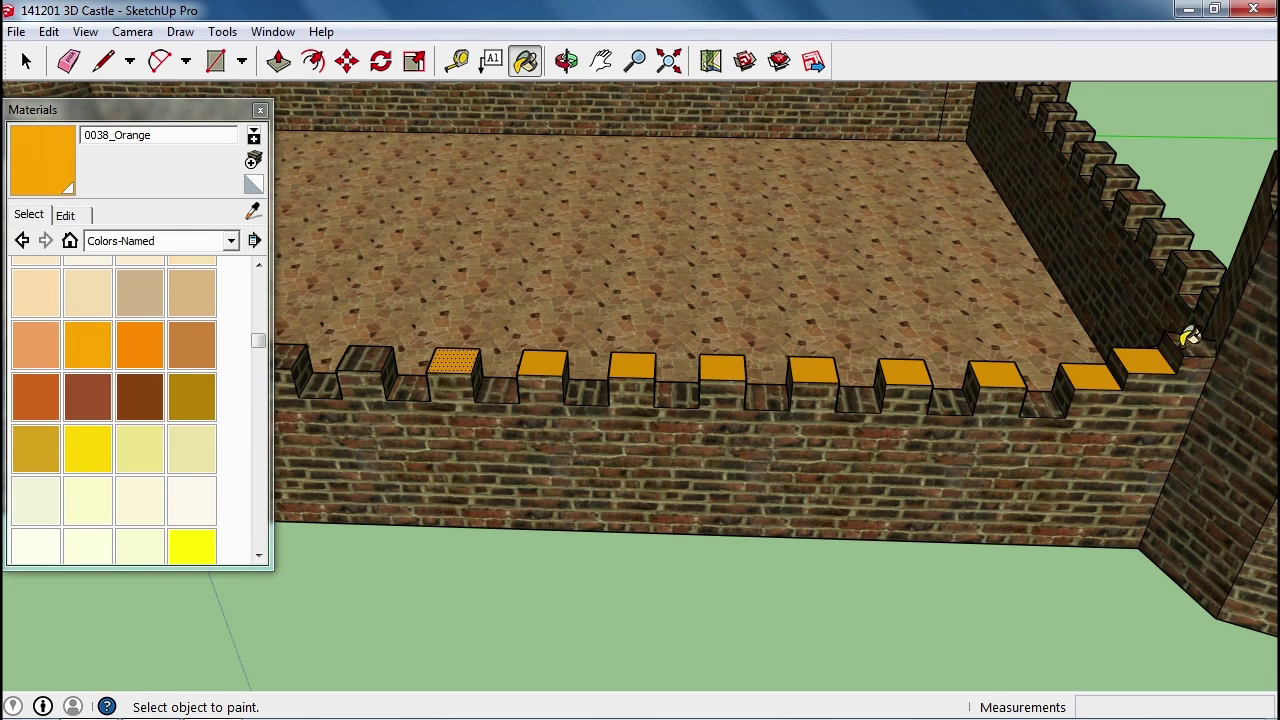
left_click(1188, 345)
left_click(1198, 262)
left_click(1166, 228)
left_click(1140, 197)
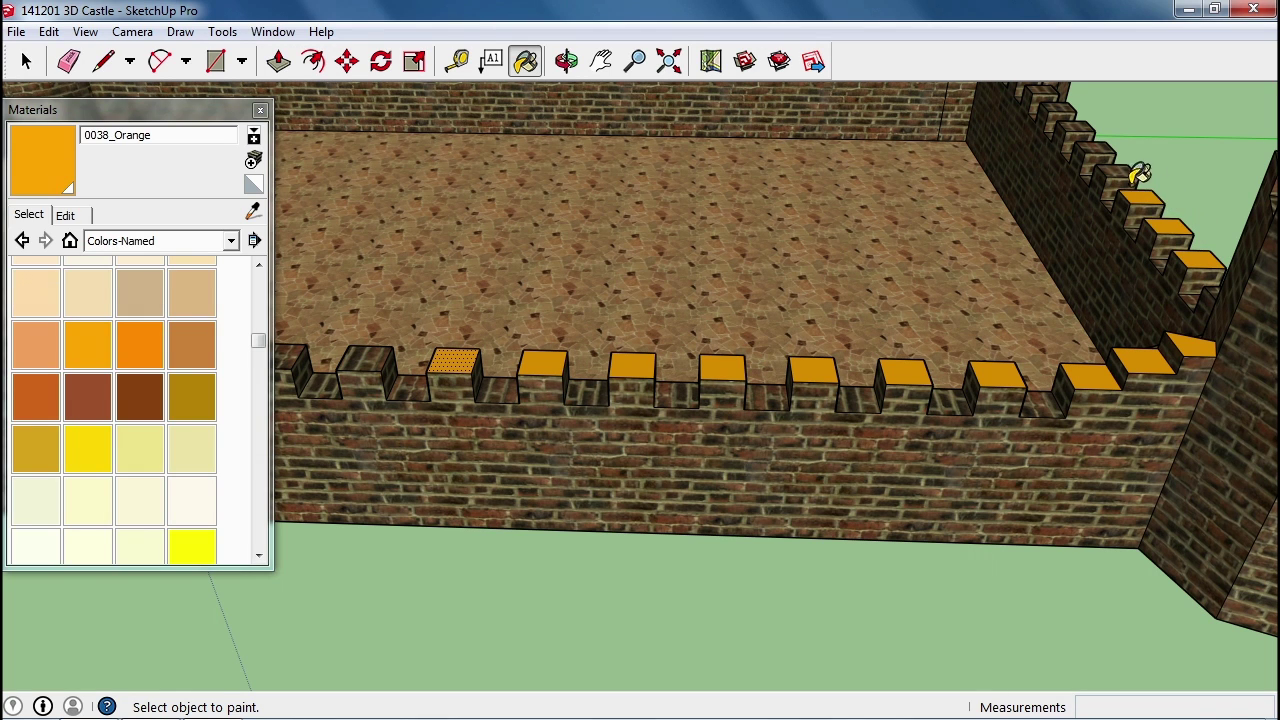
left_click(1116, 170)
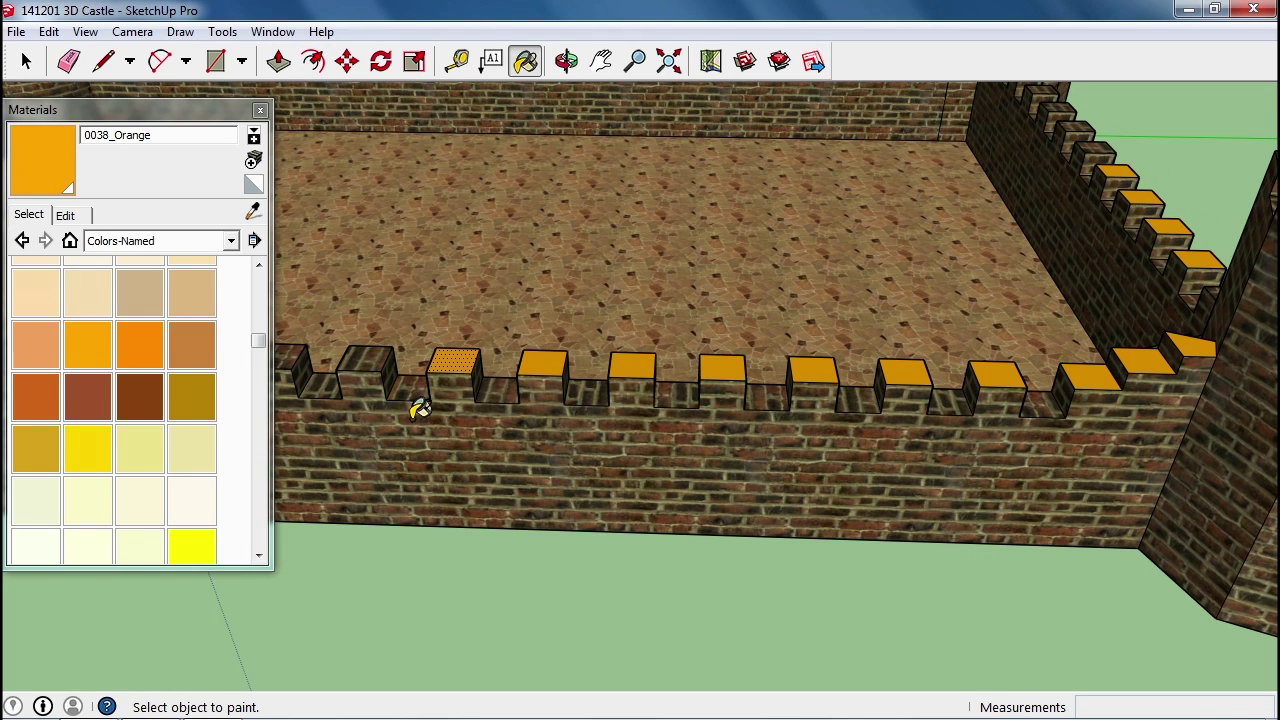
Paint the front-wall merlon tops and those near the round tower 0038_Orange
middle_click_drag(420, 408, 963, 409)
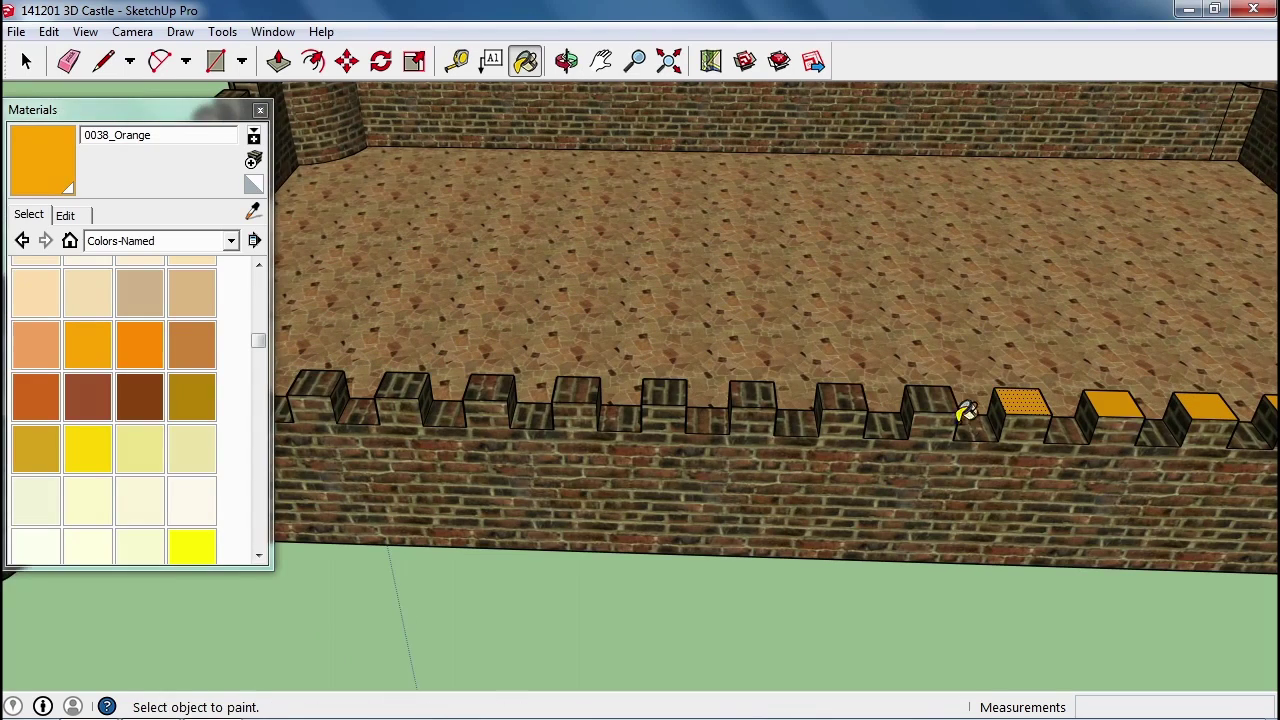
left_click(935, 400)
left_click(840, 395)
left_click(752, 392)
left_click(664, 390)
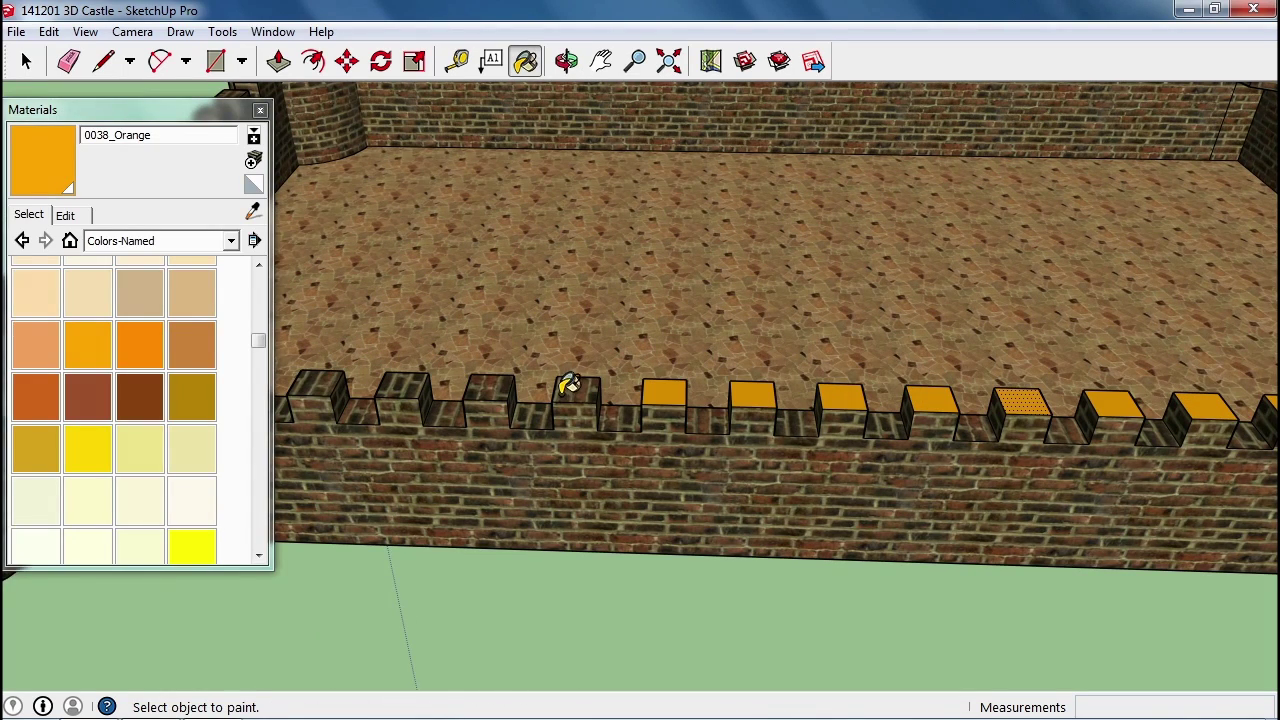
left_click(577, 388)
left_click(492, 380)
left_click(403, 380)
left_click(322, 382)
mouse_move(343, 374)
middle_mouse_down()
mouse_move(860, 395)
mouse_move(731, 389)
middle_mouse_up()
left_click(719, 393)
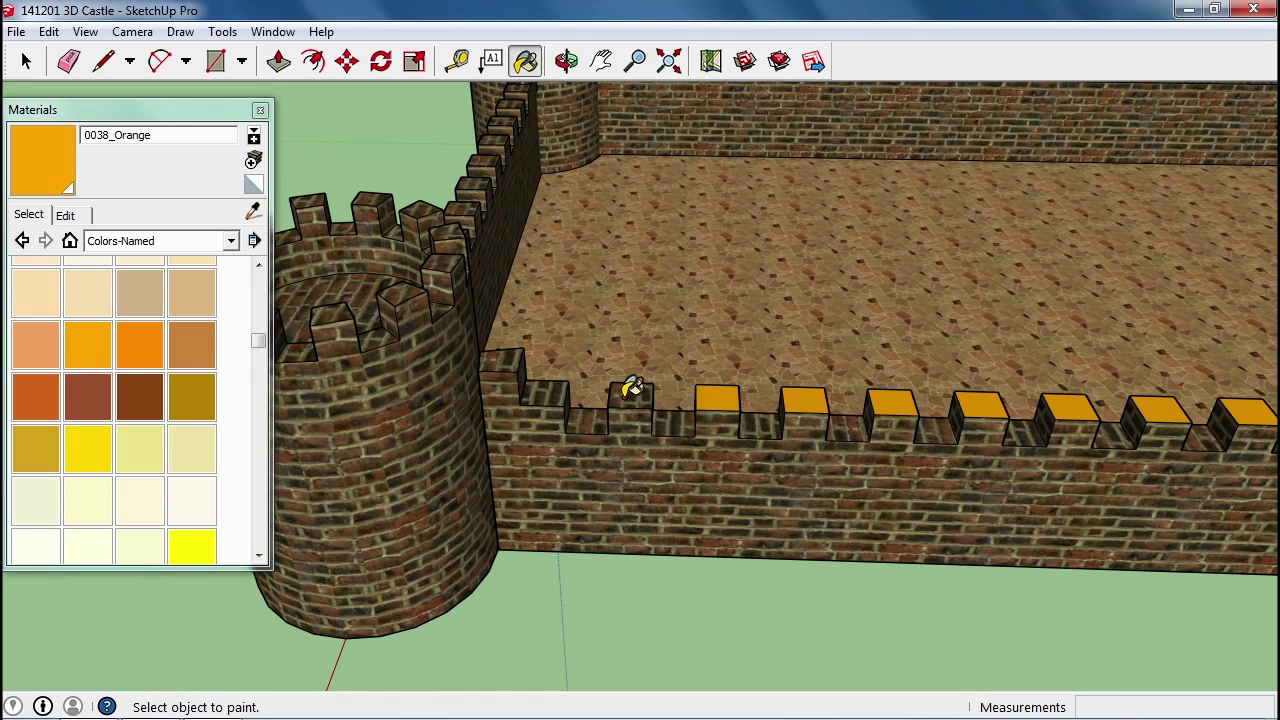
left_click(632, 392)
left_click(545, 392)
left_click(500, 360)
scroll(740, 418, "down", 5)
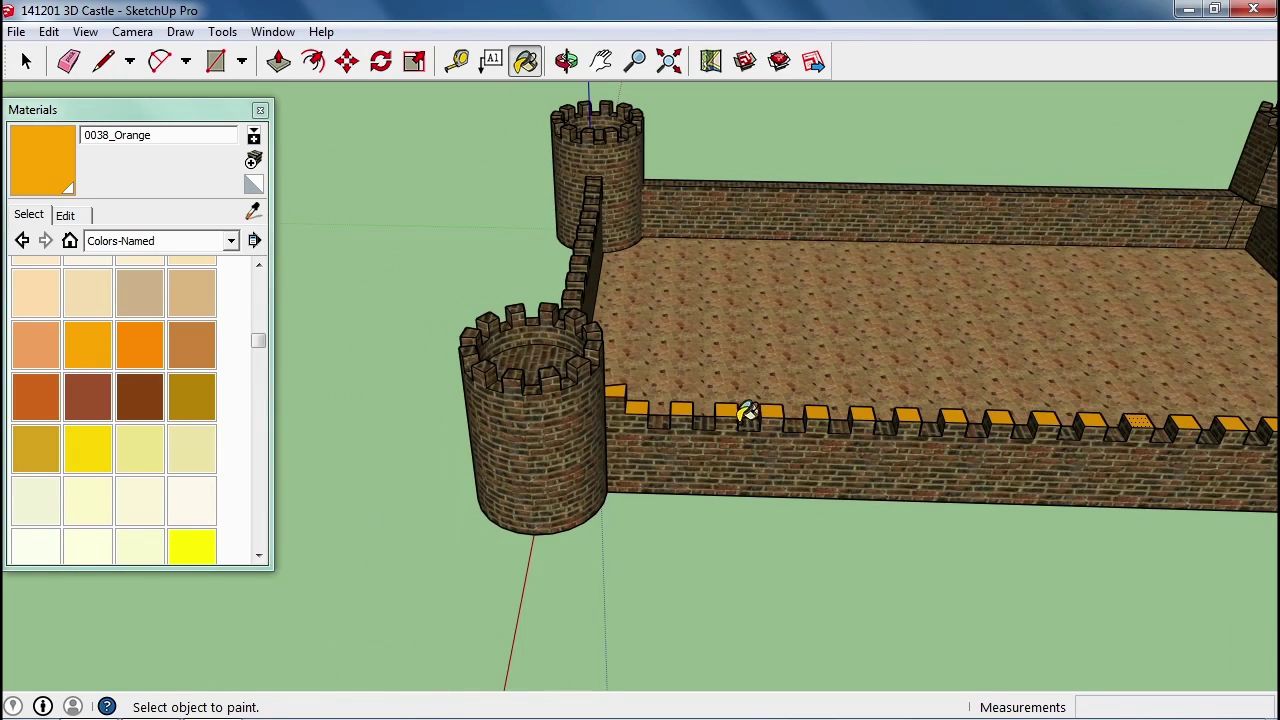
mouse_move(748, 412)
middle_mouse_down()
mouse_move(894, 449)
mouse_move(609, 449)
mouse_move(580, 470)
middle_mouse_up()
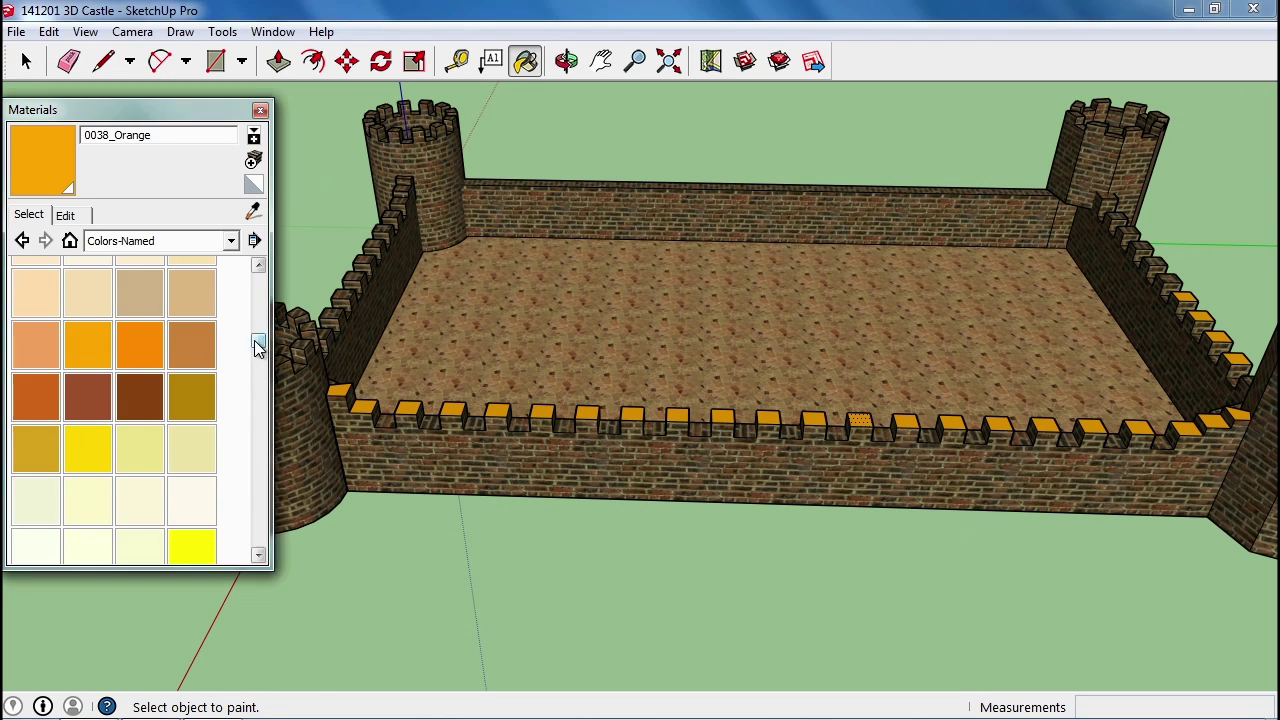
left_click_drag(257, 343, 252, 400)
Paint one merlon top 0076_Green, then replace all orange merlon tops with green
left_click(193, 424)
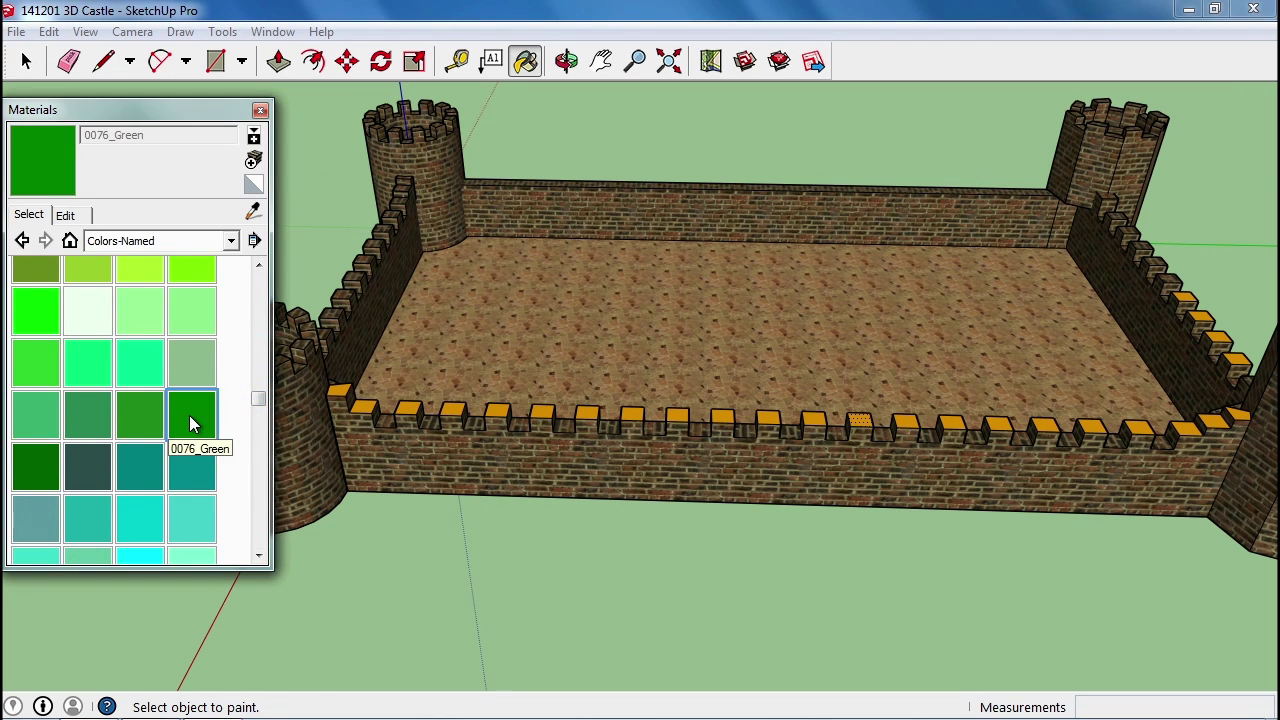
left_click(412, 402)
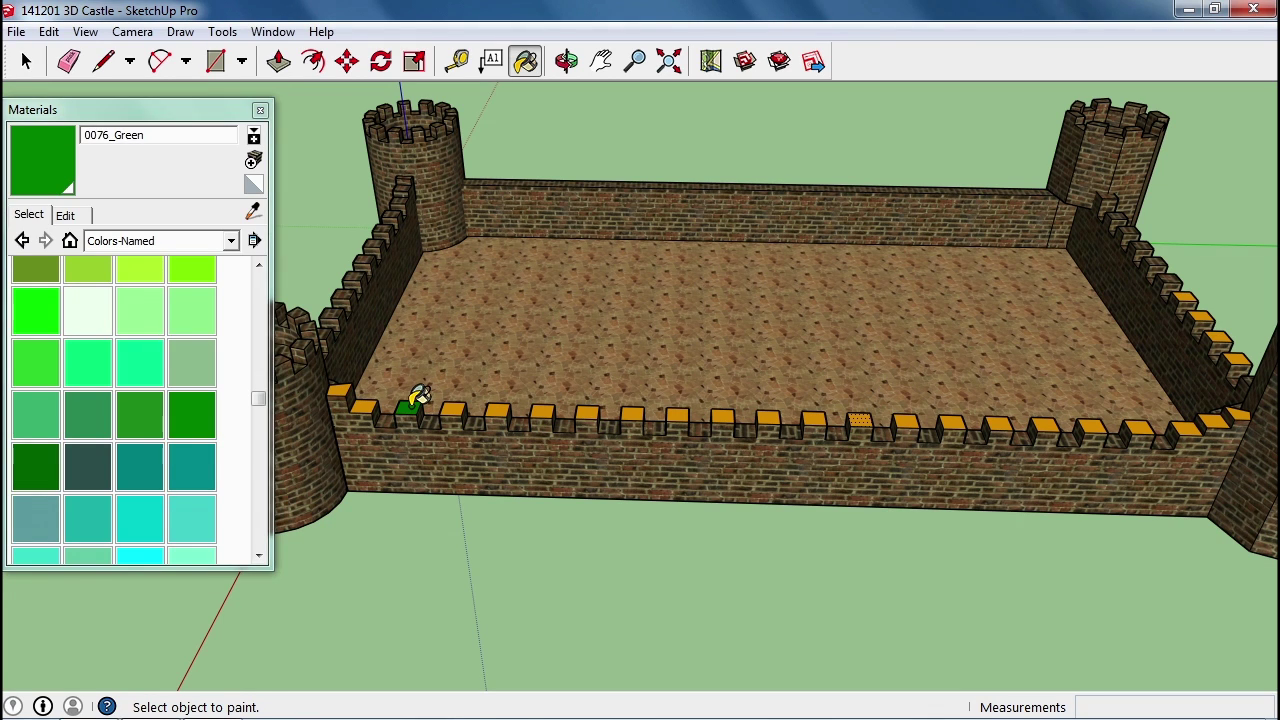
key("shift")
left_click(466, 400, "shift")
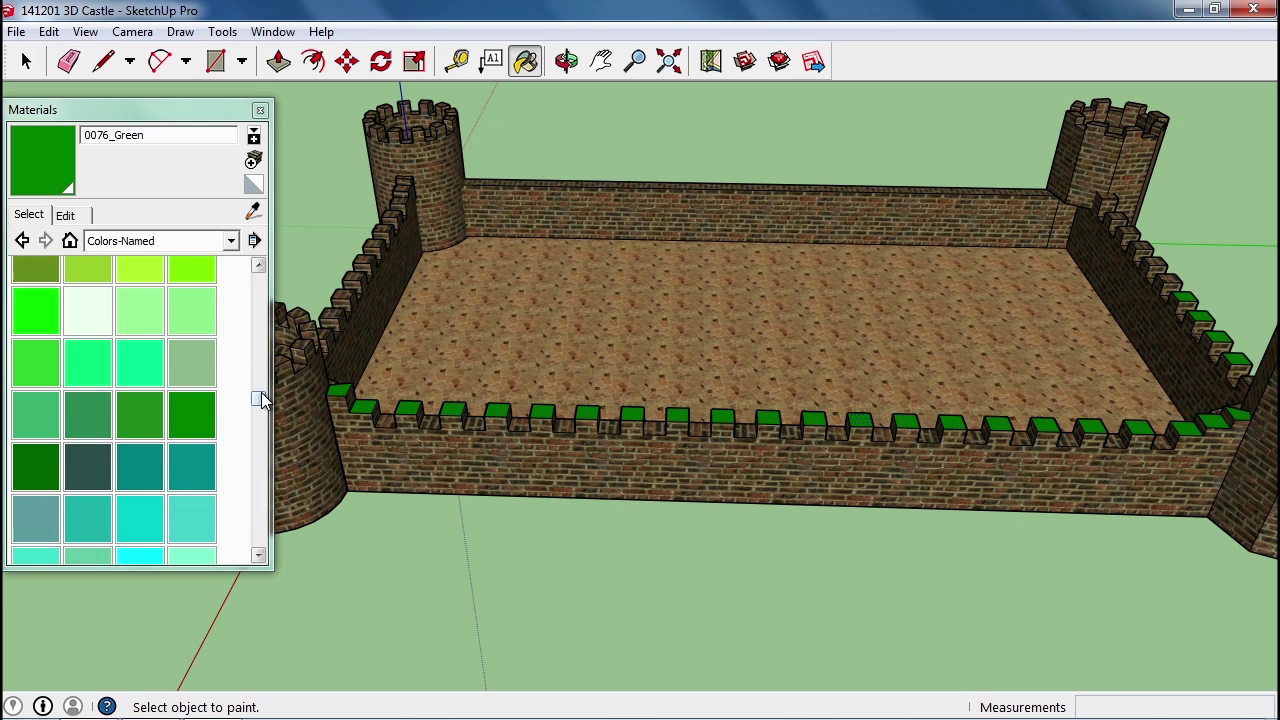
Replace all merlon tops with MediumBlue, then with 0108_Indigo
left_click_drag(261, 395, 261, 437)
left_click(192, 459)
key("shift")
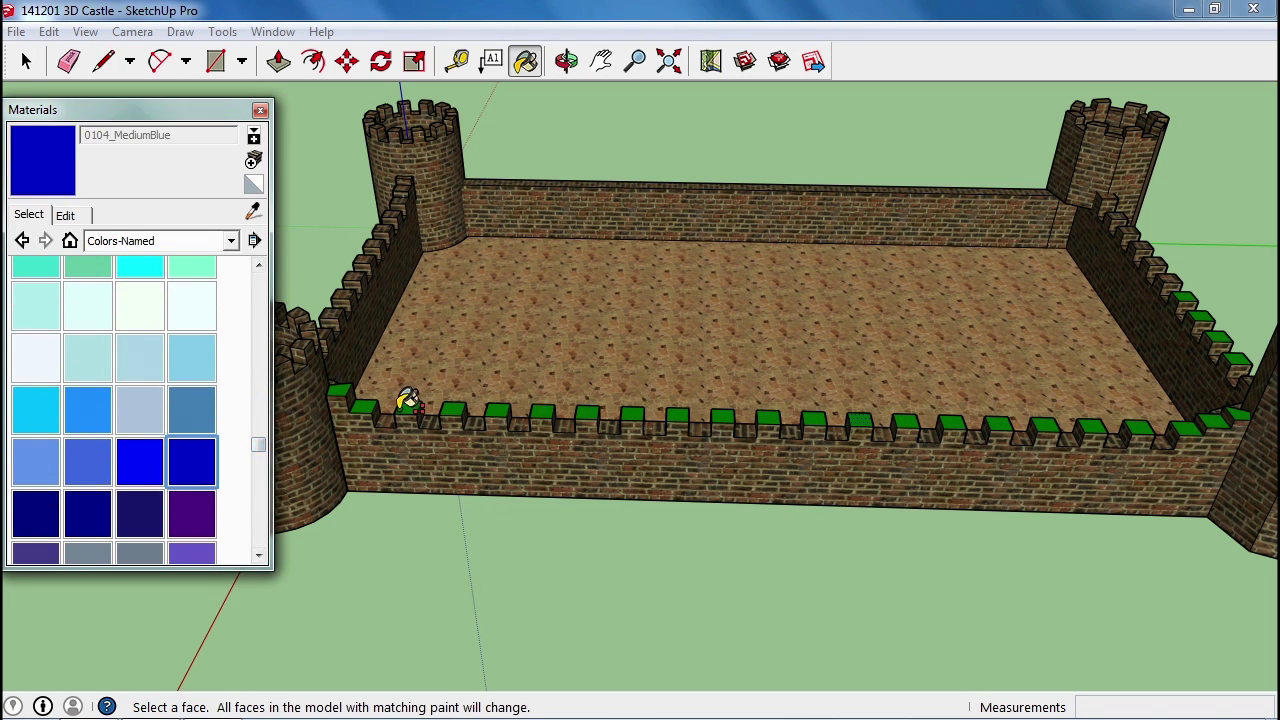
left_click(409, 401, "shift")
middle_click_drag(609, 434, 780, 462)
key("shift")
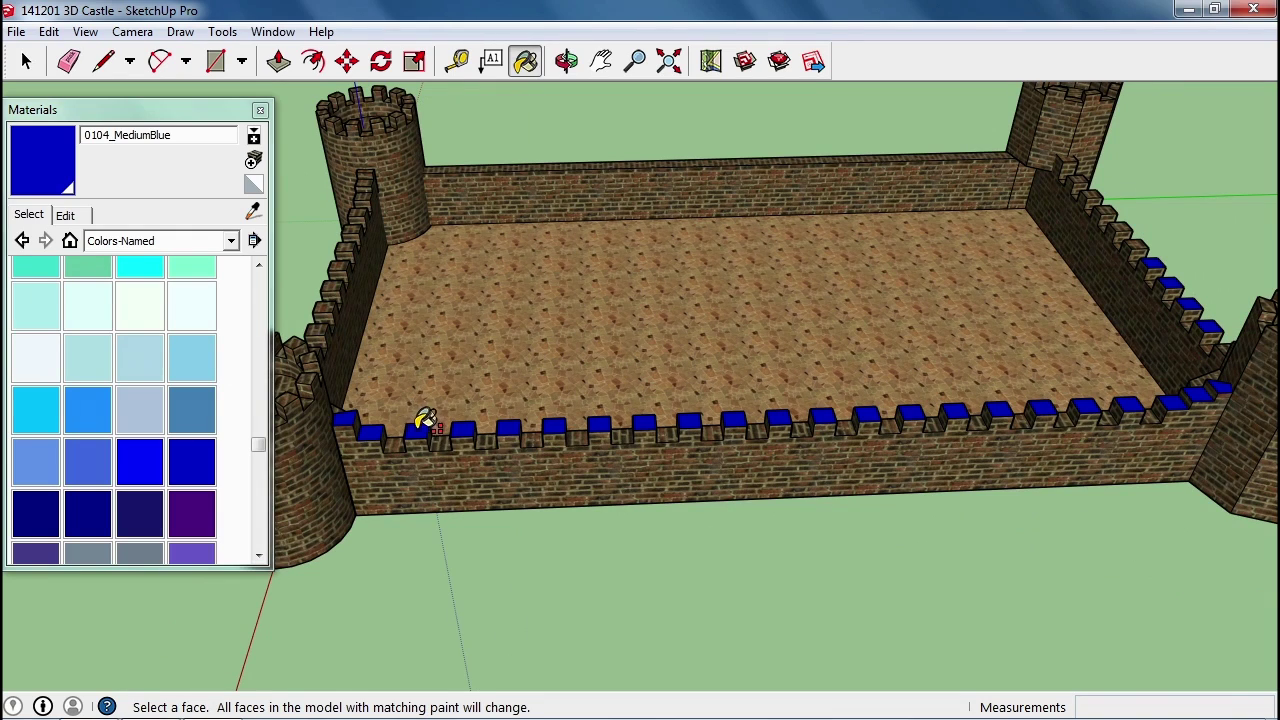
left_click(193, 515)
left_click(425, 425, "shift")
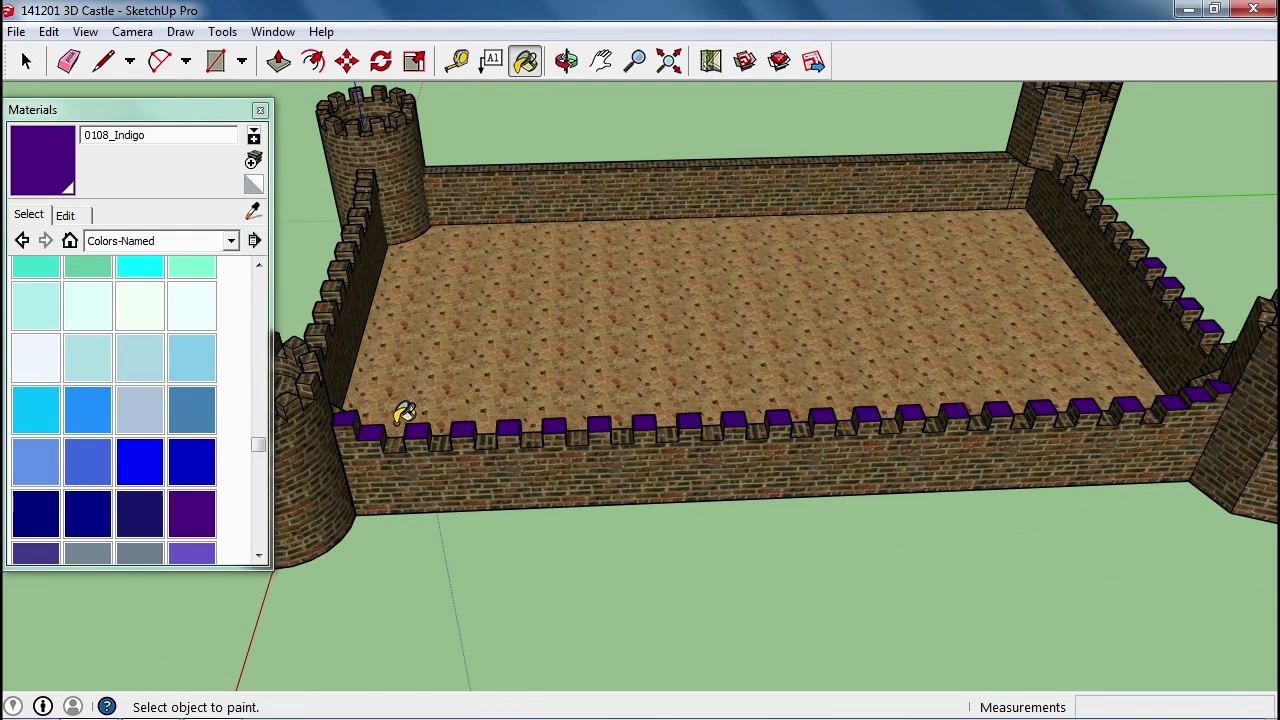
Orbit to bring the round corner tower forward and open the View menu
scroll(403, 413, "up", 2)
middle_click_drag(372, 316, 609, 329)
middle_click_drag(512, 420, 790, 410)
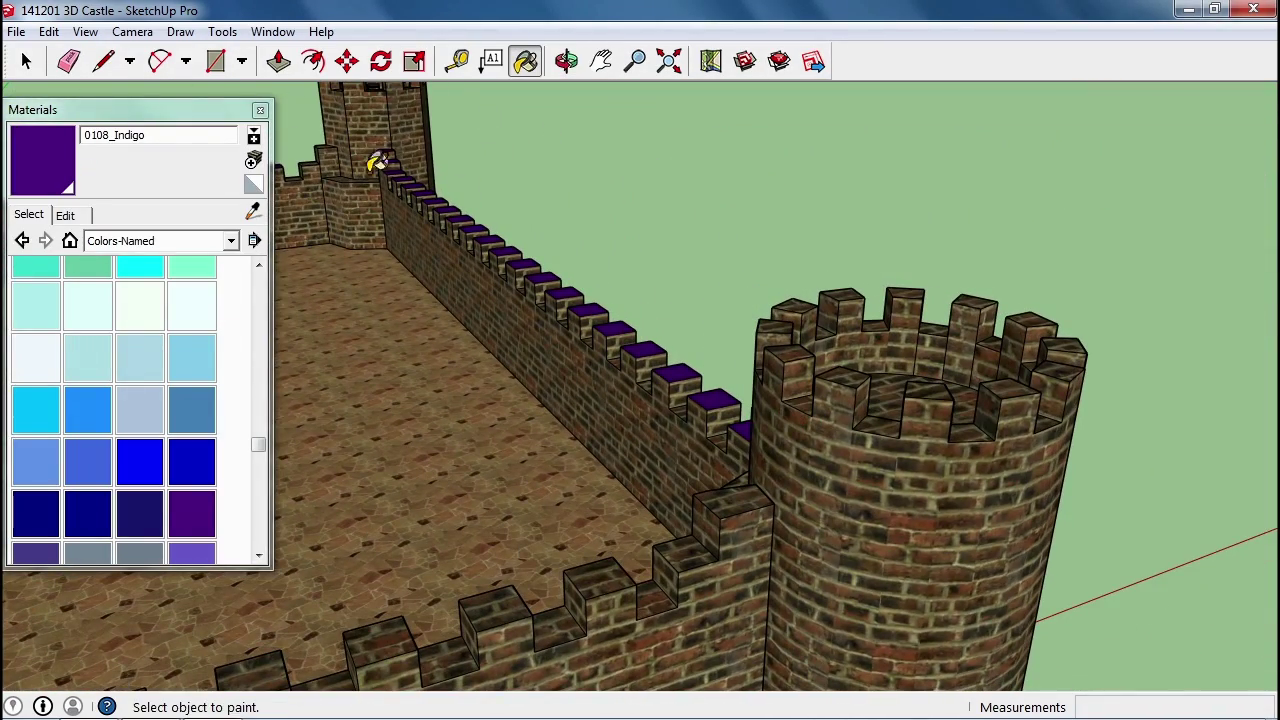
left_click(82, 32)
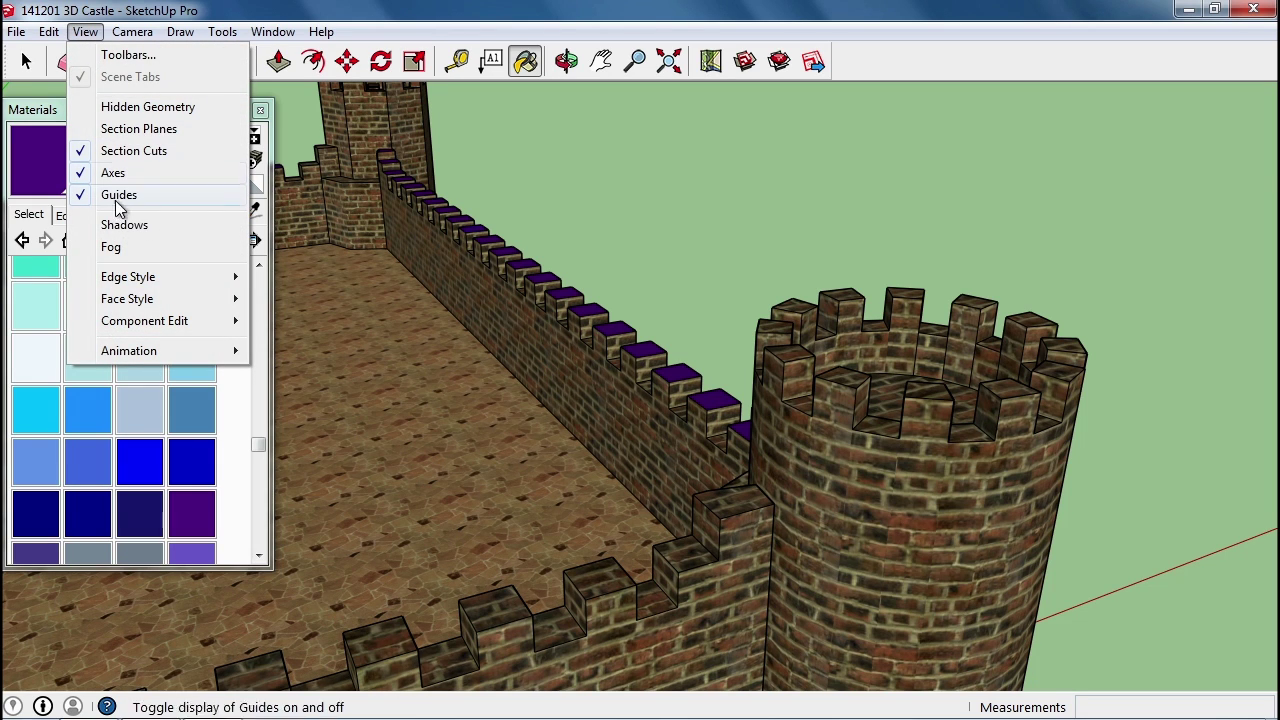
Switch the face style to plain Shaded and orbit along the battlement wall
mouse_move(148, 302)
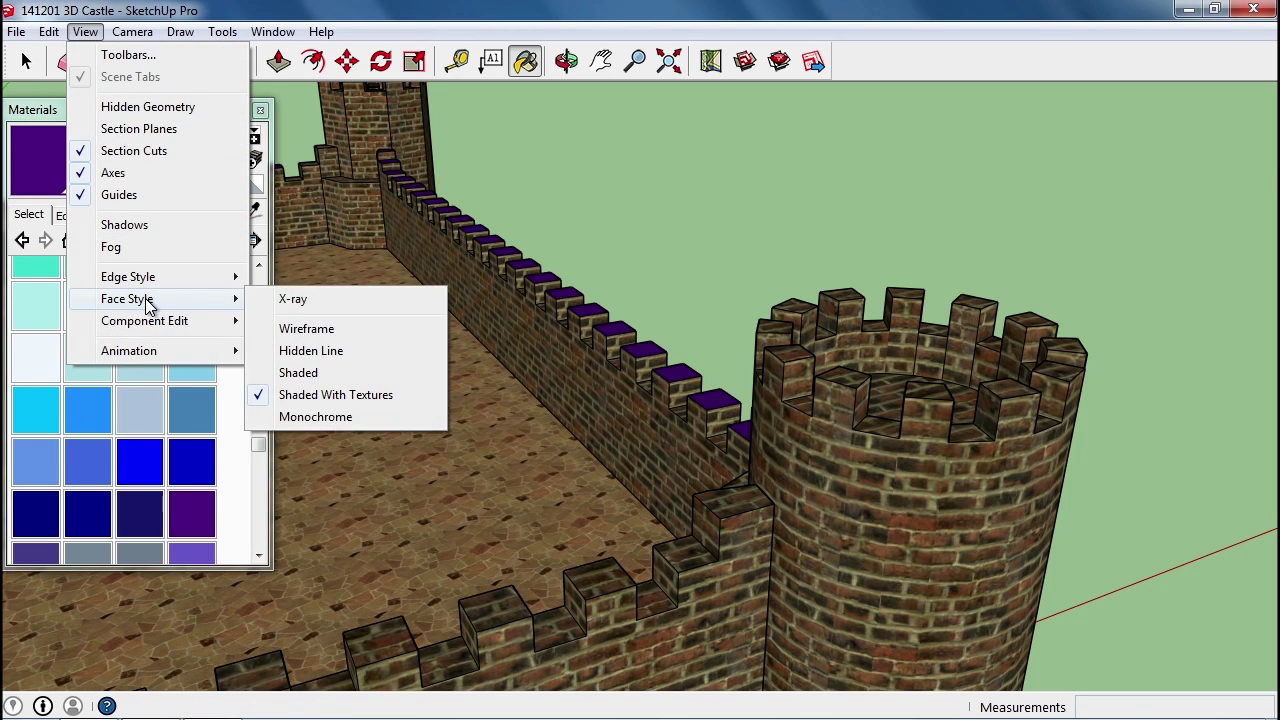
left_click(300, 372)
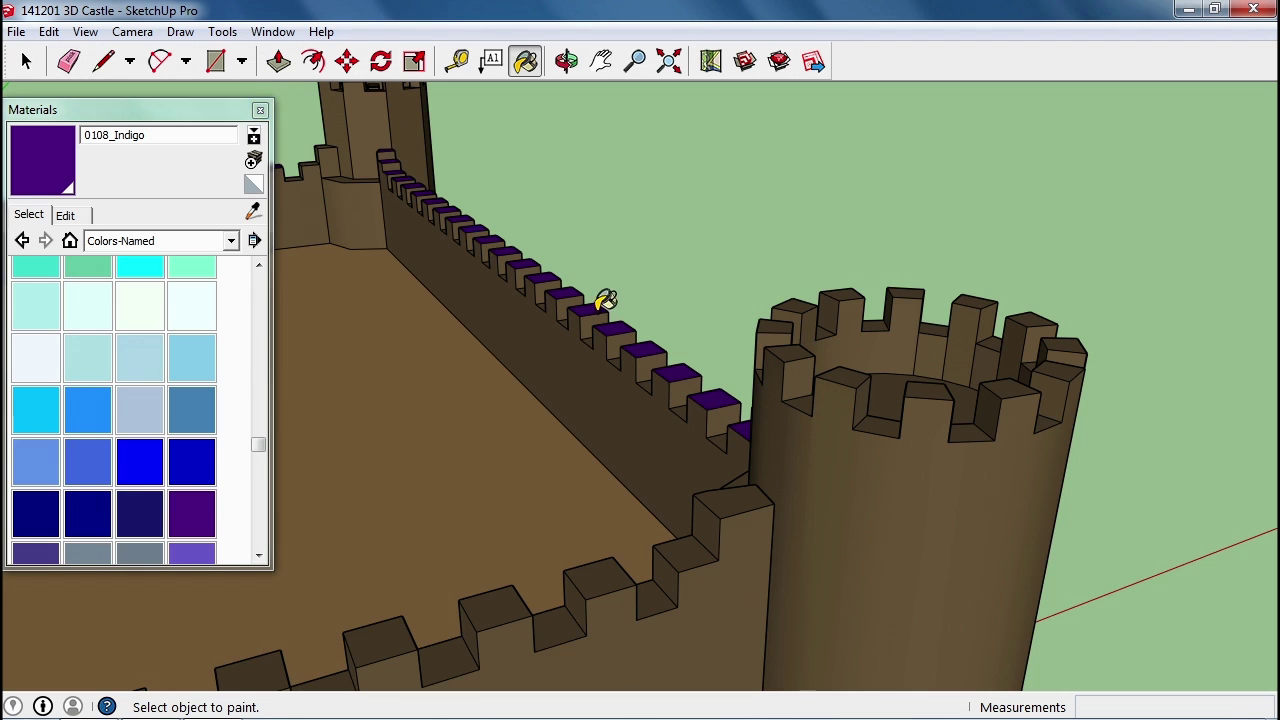
mouse_move(603, 297)
middle_mouse_down()
mouse_move(580, 394)
mouse_move(463, 417)
mouse_move(329, 380)
middle_mouse_up()
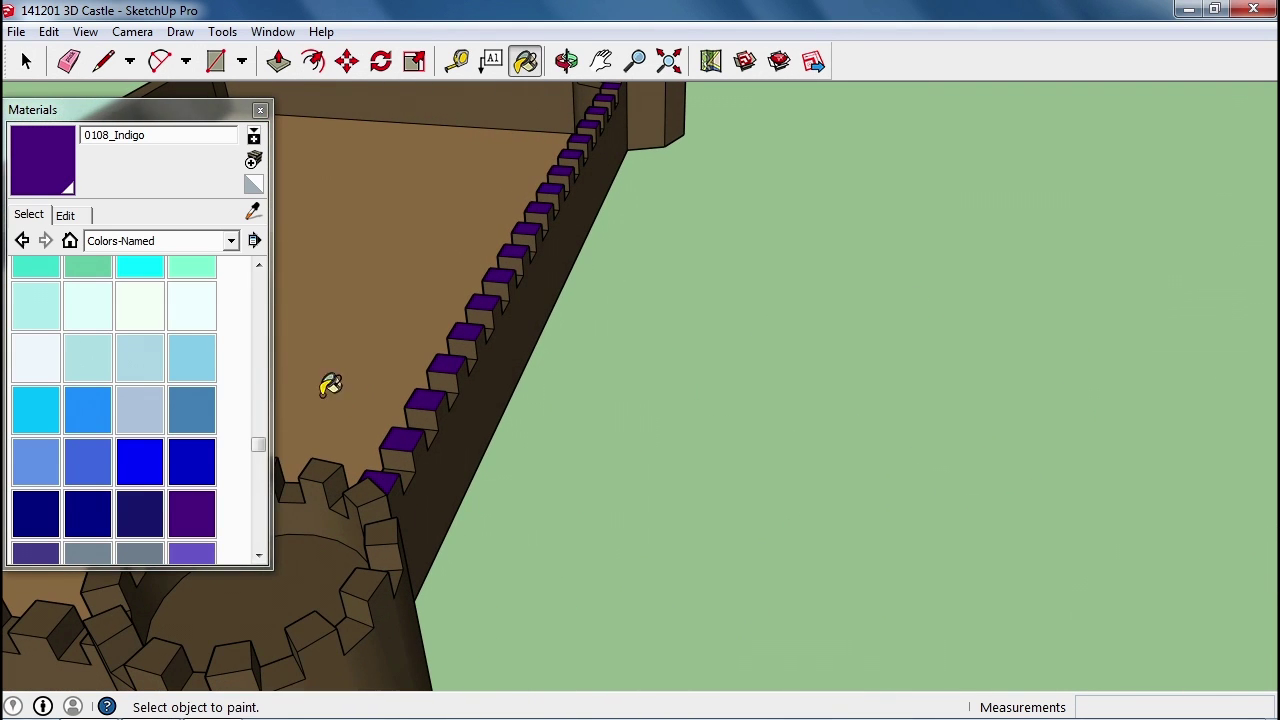
Repaint all merlon tops MintCream, then replace them with 0098_DodgerBlue
left_click(140, 305)
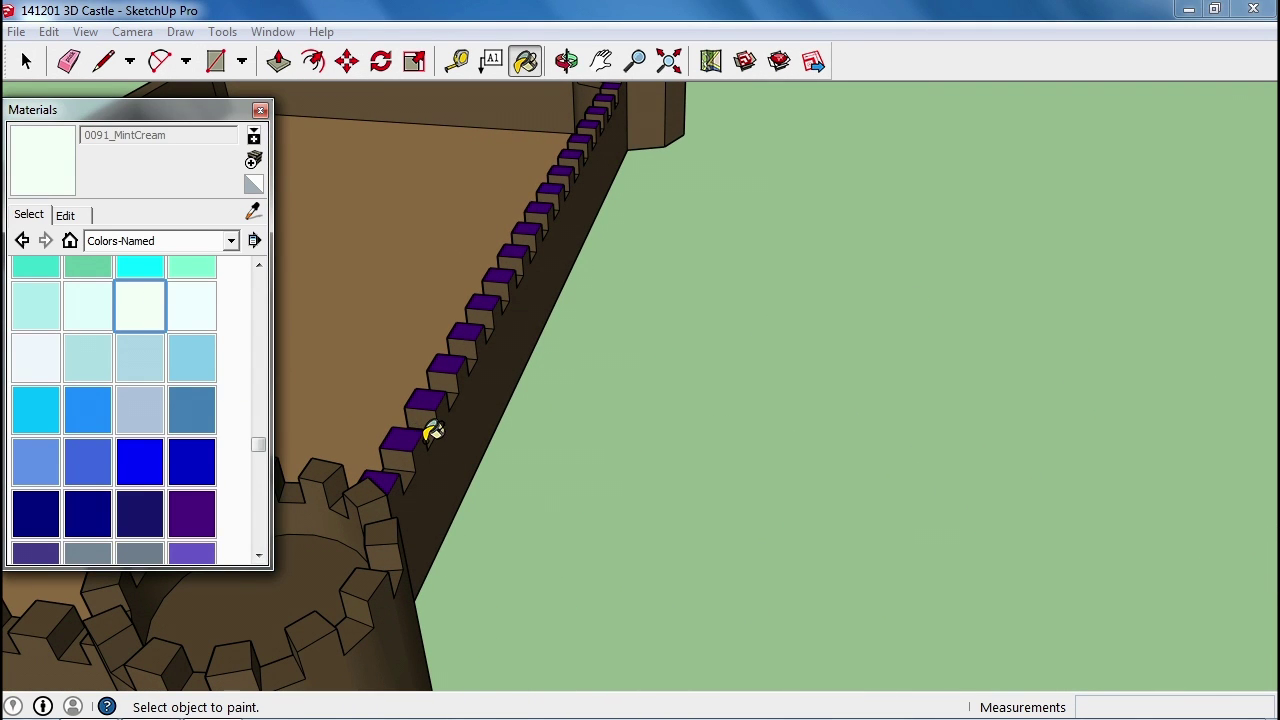
left_click(420, 423, "shift")
mouse_move(508, 443)
middle_mouse_down()
mouse_move(394, 343)
mouse_move(634, 327)
mouse_move(752, 276)
middle_mouse_up()
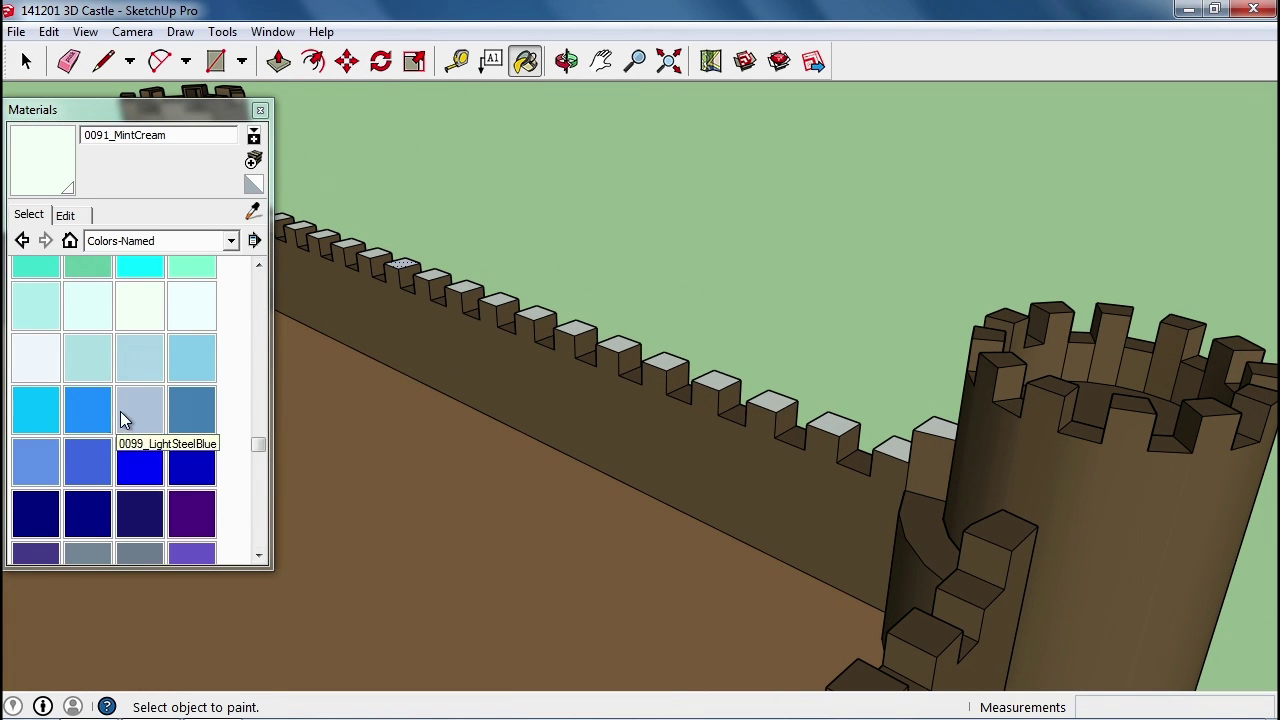
left_click(88, 412)
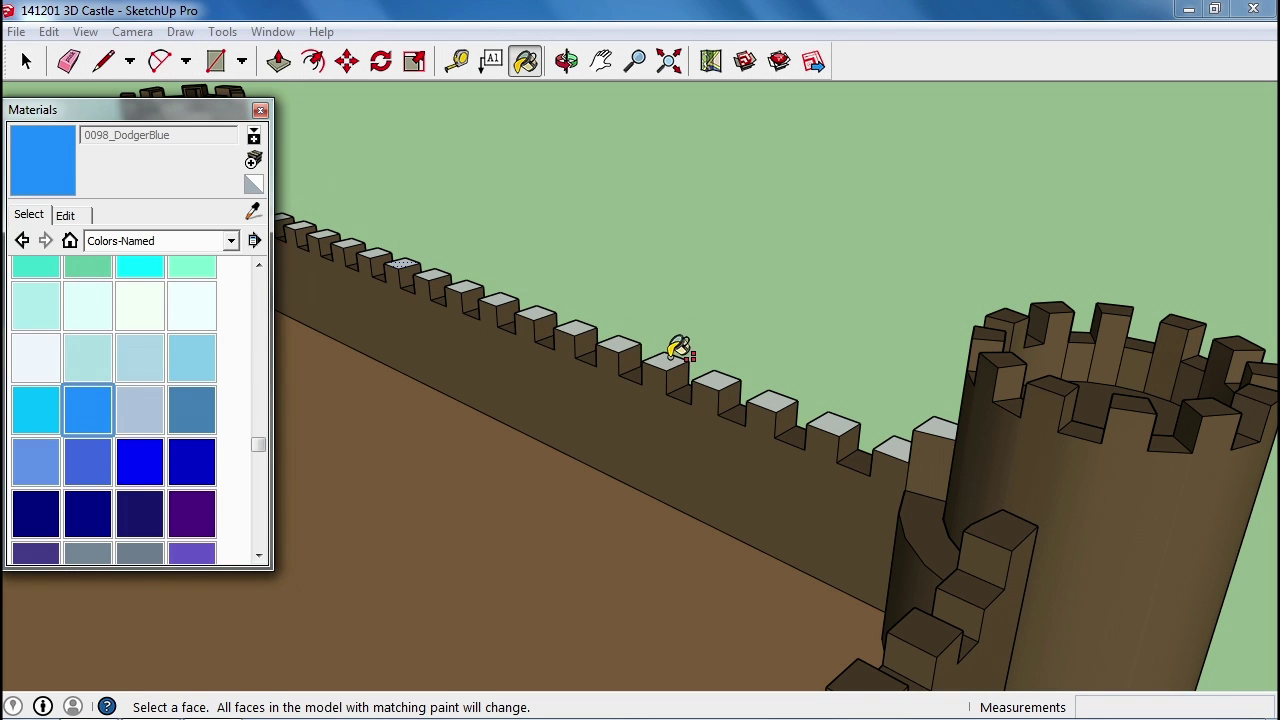
left_click(678, 360, "shift")
middle_click_drag(750, 321, 285, 180)
Close the Materials panel, zoom to fit the whole castle, and face the front wall
left_click(260, 110)
left_click(669, 61)
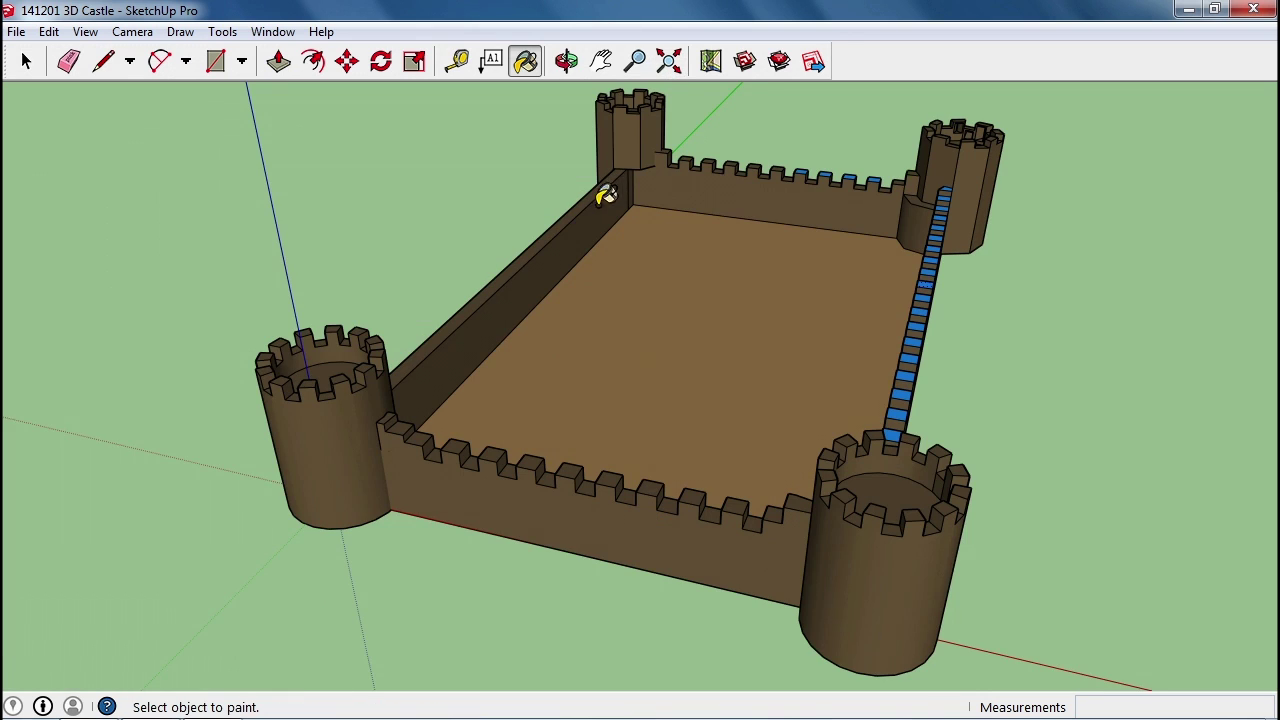
middle_click_drag(932, 279, 368, 244)
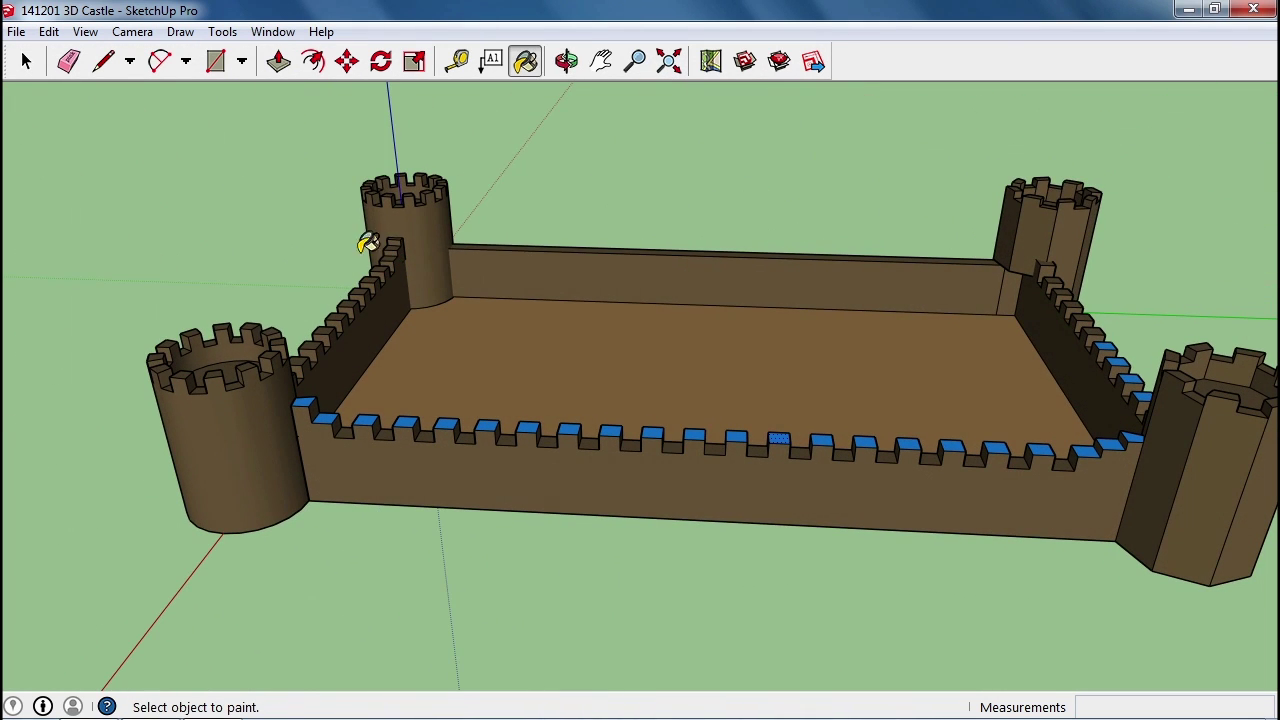
Enable the Drawing toolbar, dock it in the top row beside the existing tools, and close Toolbars
left_click(88, 33)
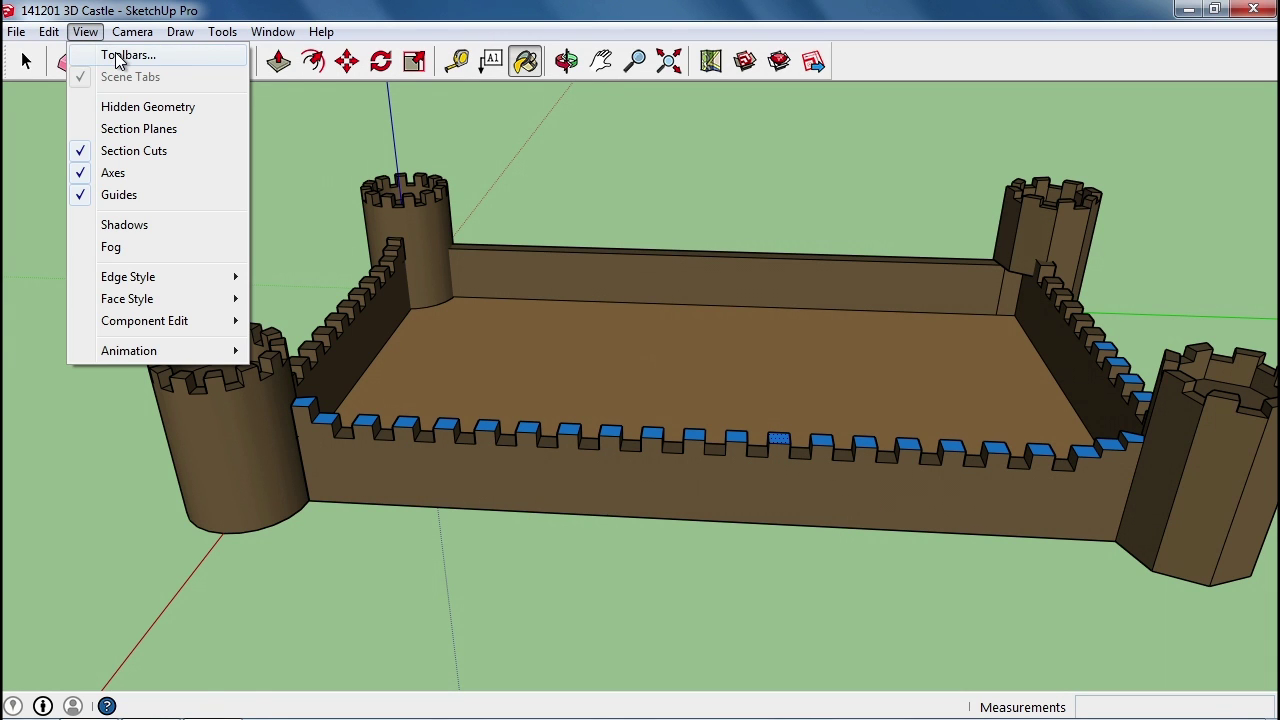
left_click(120, 56)
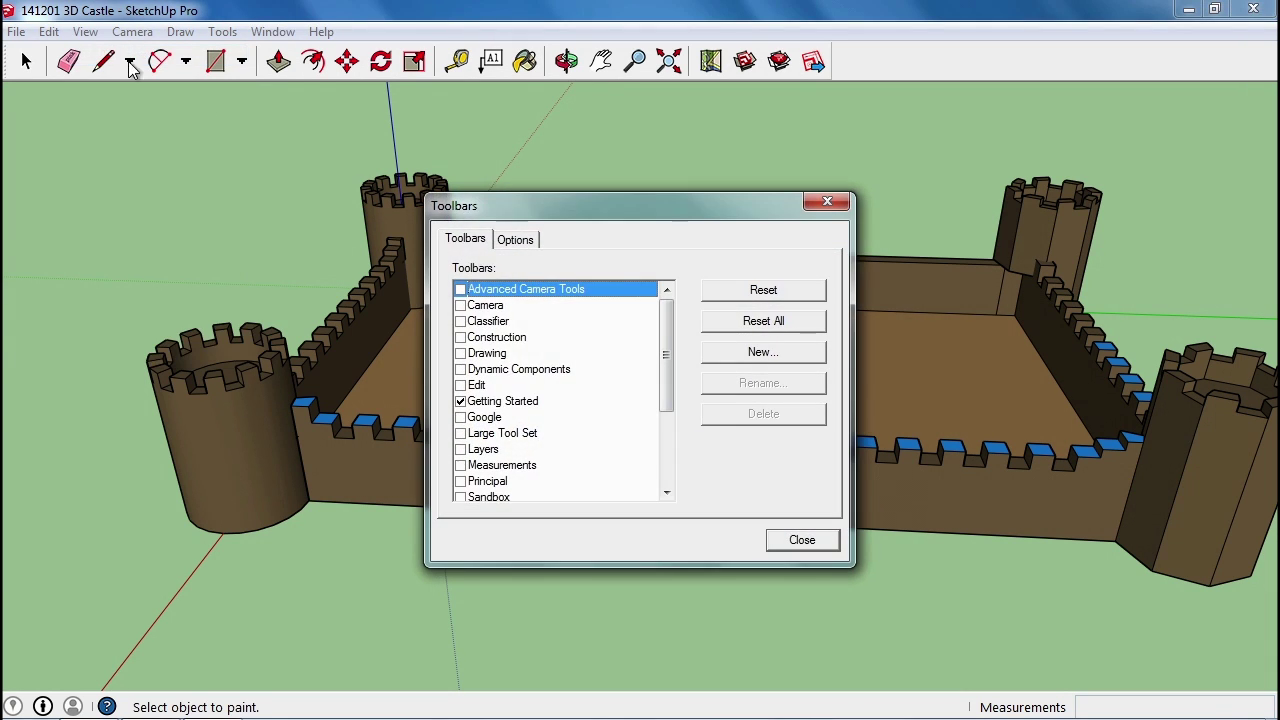
left_click(461, 402)
left_click(461, 402)
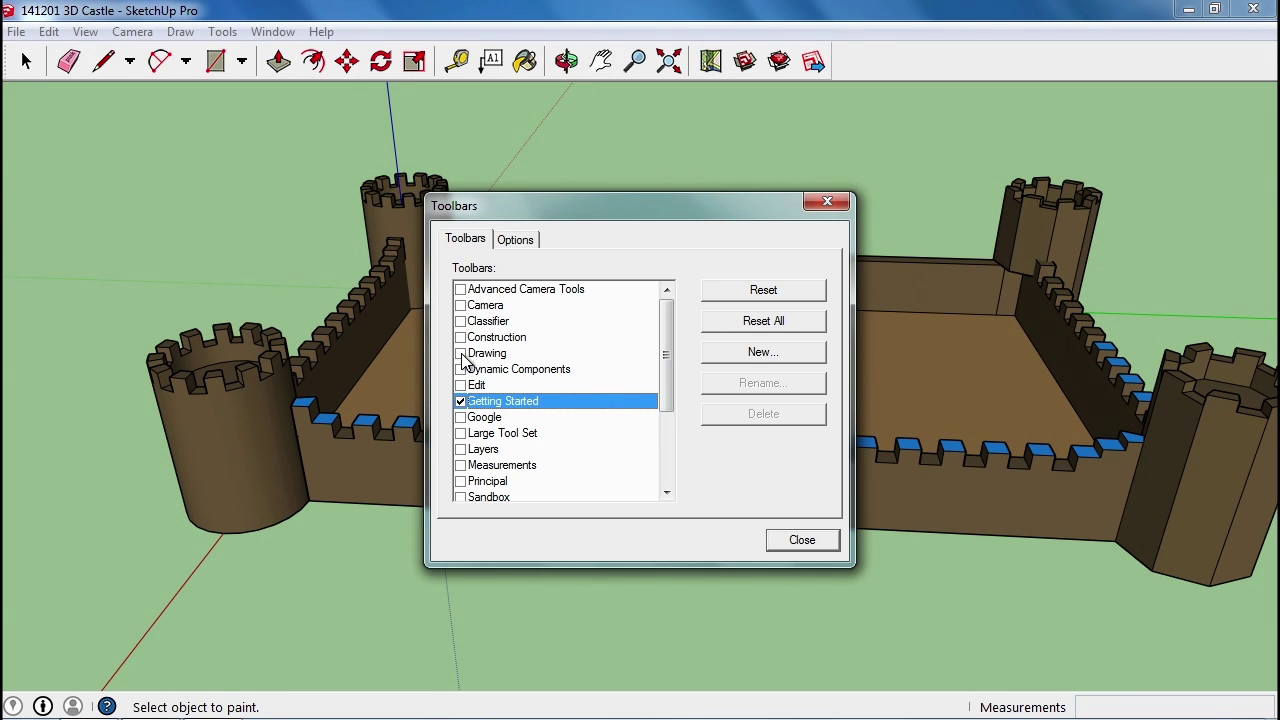
left_click(461, 354)
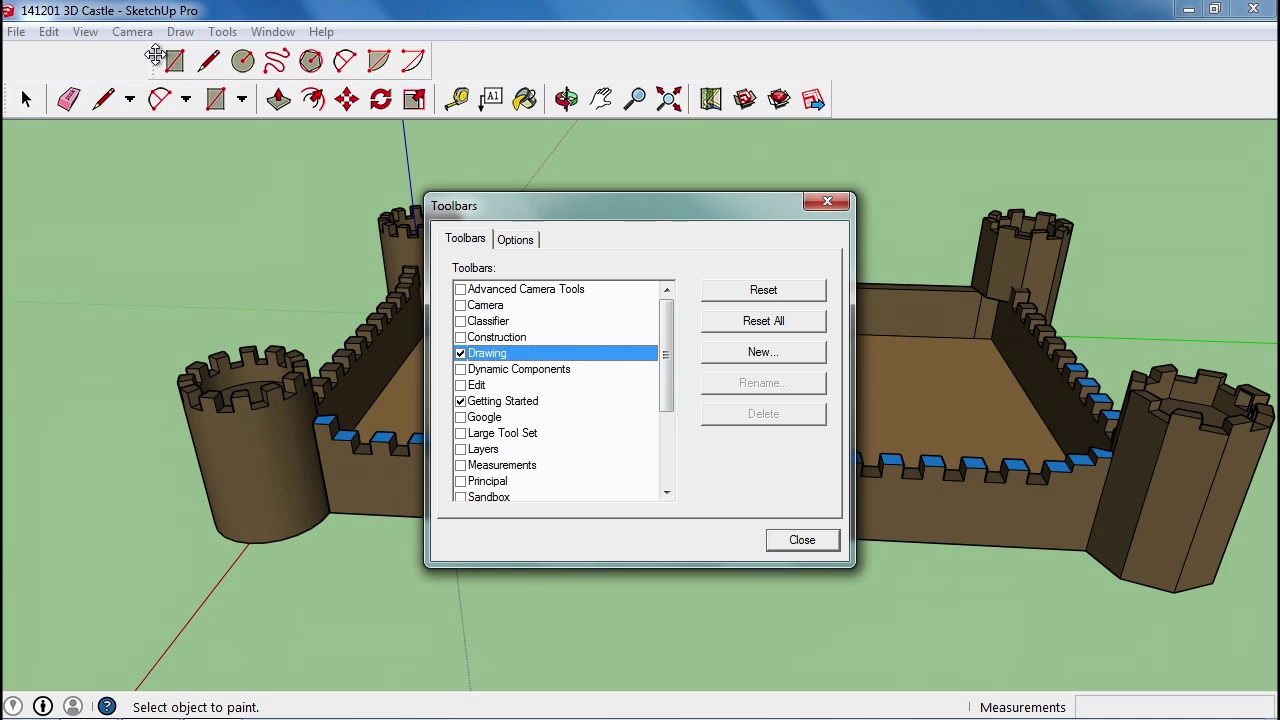
mouse_move(155, 55)
left_mouse_down()
mouse_move(808, 74)
mouse_move(848, 55)
left_mouse_up()
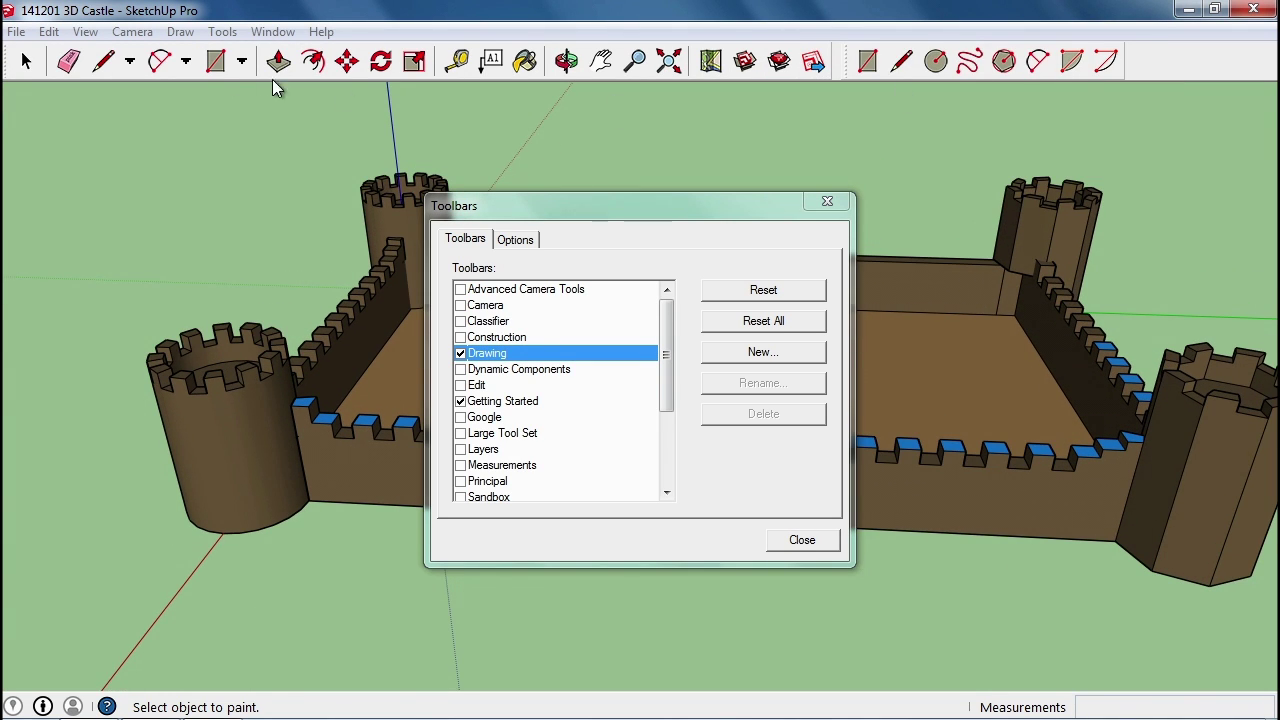
left_click(242, 62)
left_click(243, 63)
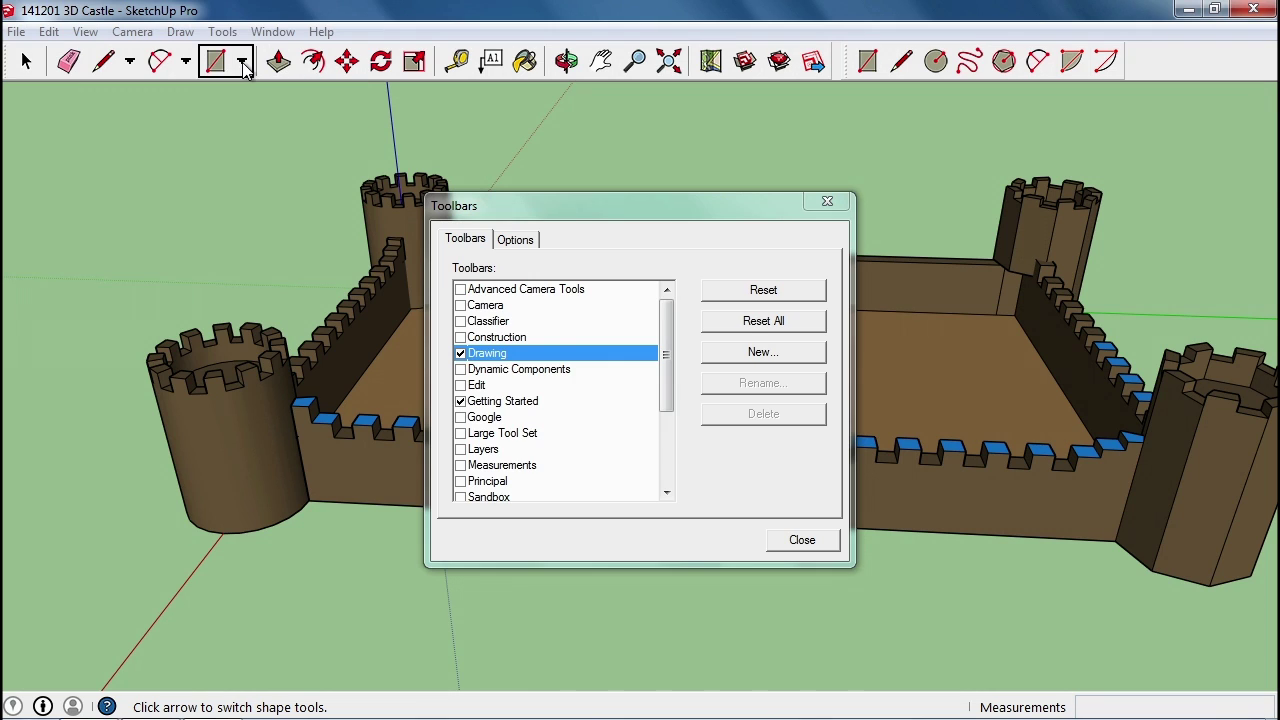
left_click(826, 205)
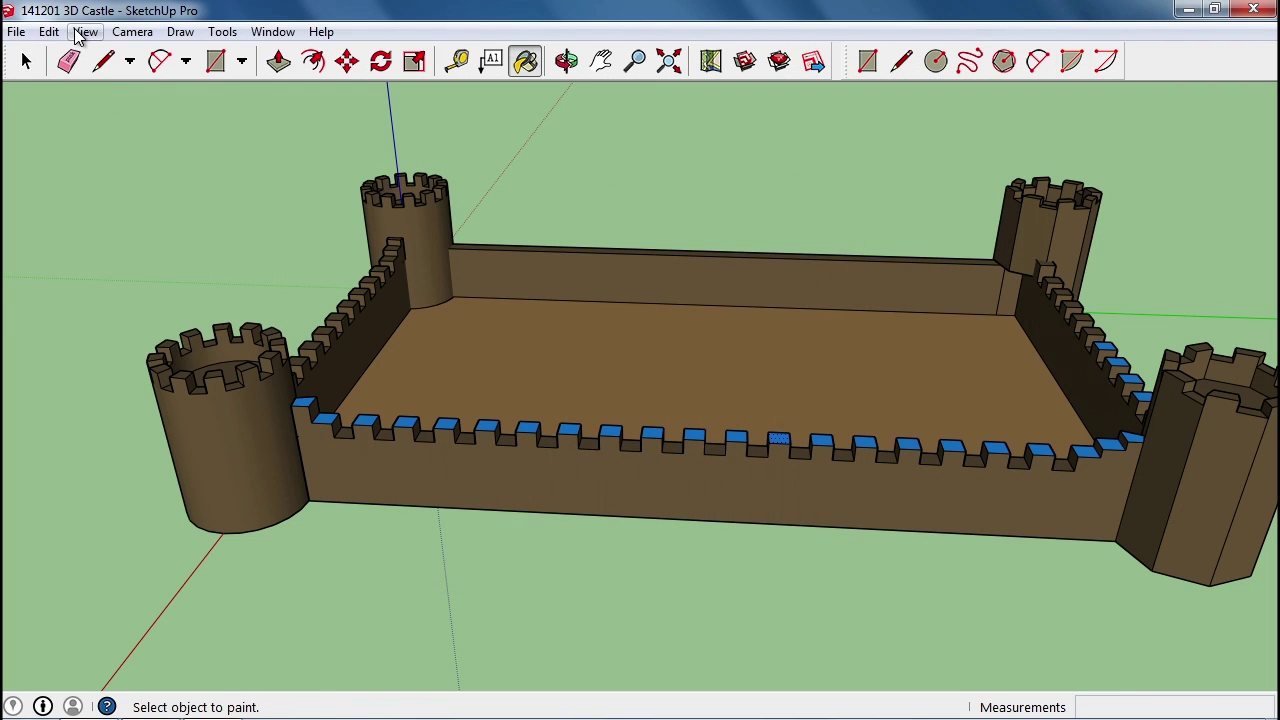
Turn on shadows and orbit the castle to see them cast
left_click(85, 31)
left_click(86, 230)
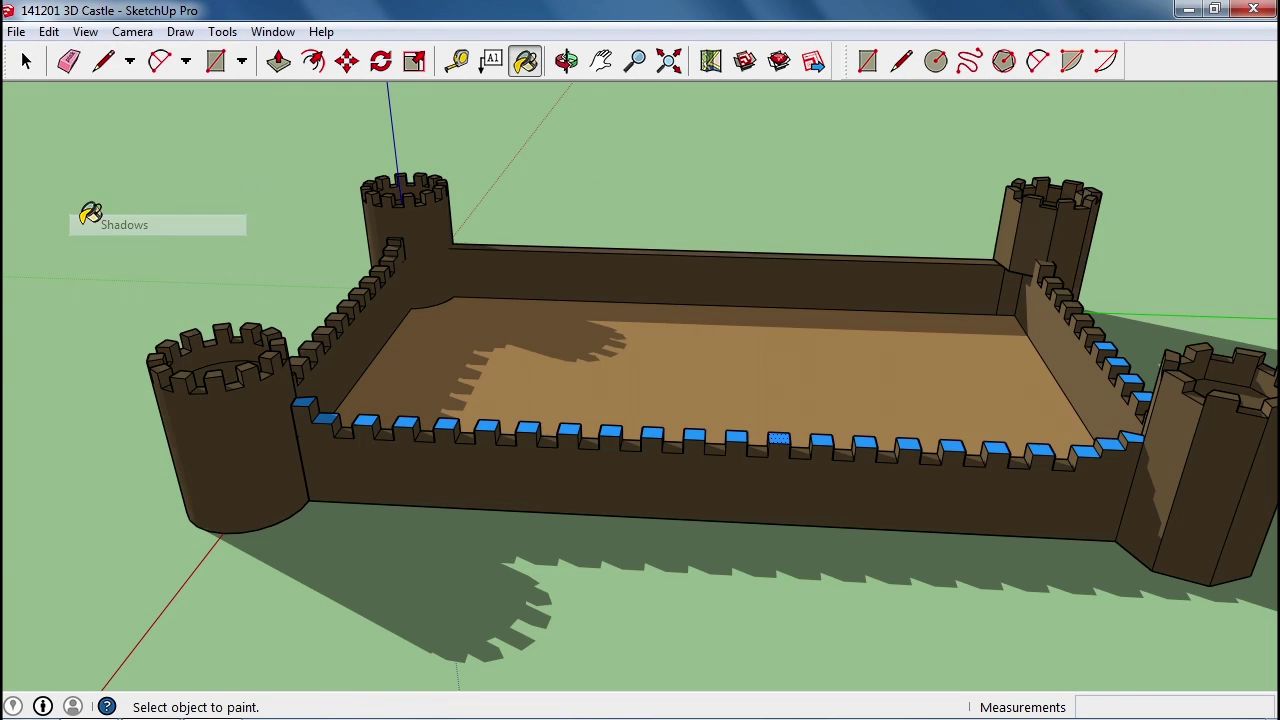
key("o")
mouse_move(429, 323)
left_mouse_down()
mouse_move(538, 377)
mouse_move(586, 377)
mouse_move(503, 331)
left_mouse_up()
key("b")
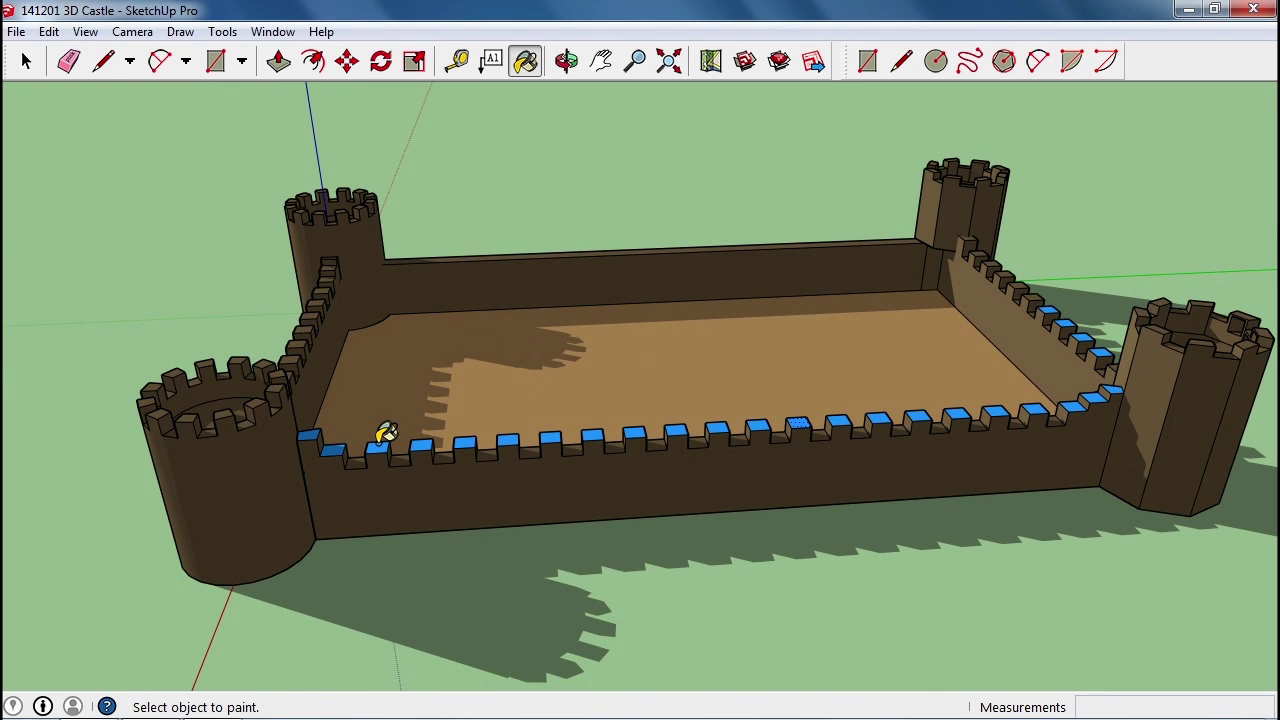
Restore the brick and paver textures with Shaded With Textures face style
left_click(85, 31)
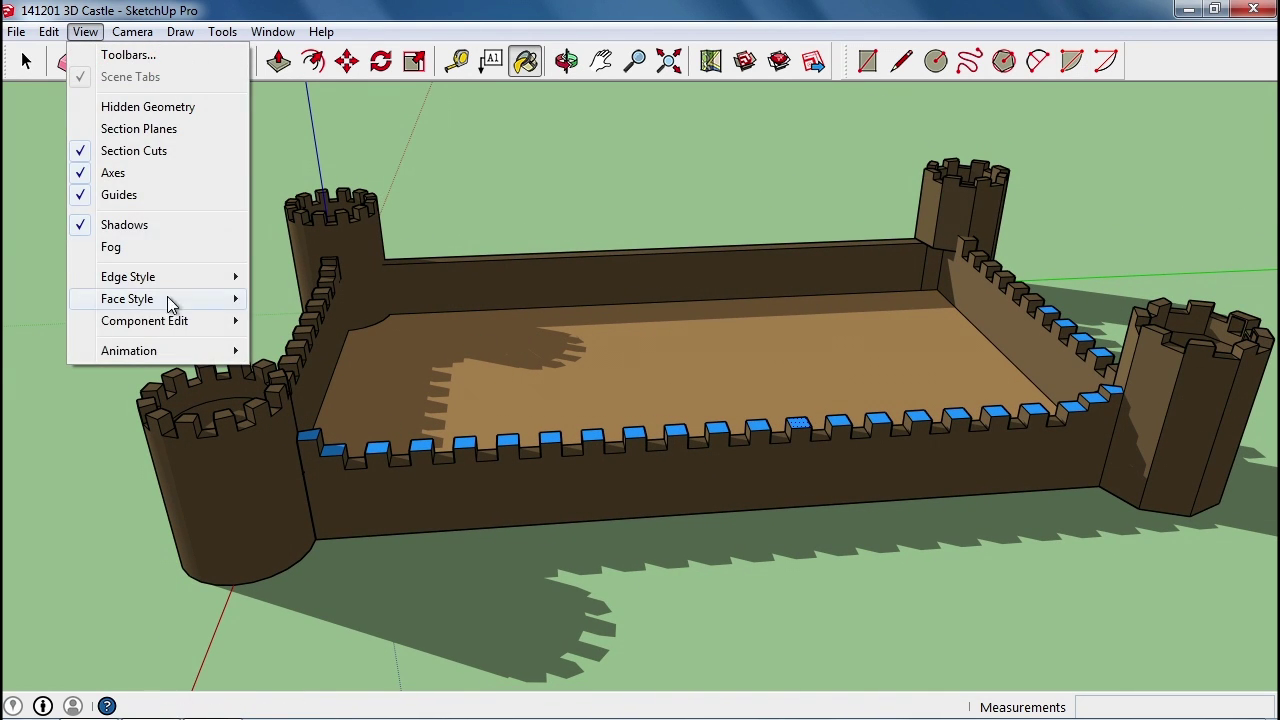
mouse_move(164, 299)
left_click(340, 395)
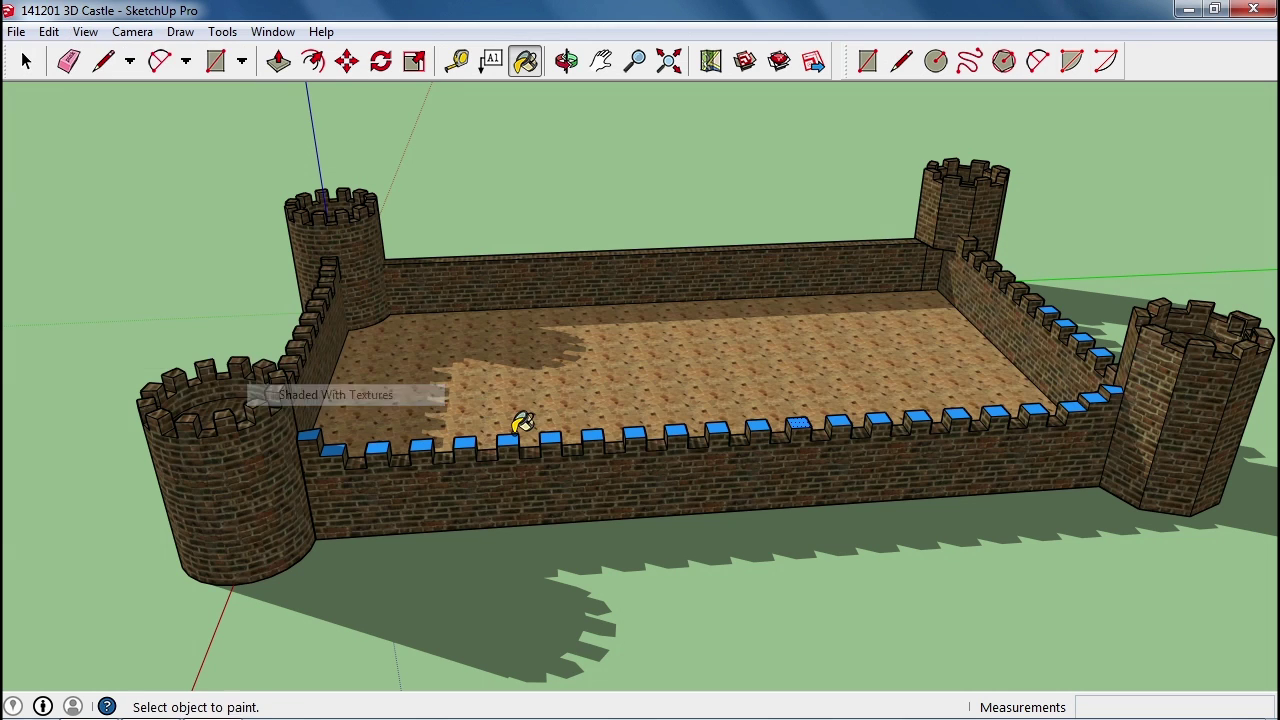
Open the Shadow Settings dialog, showing 01:30 PM on 11/8
left_click(85, 31)
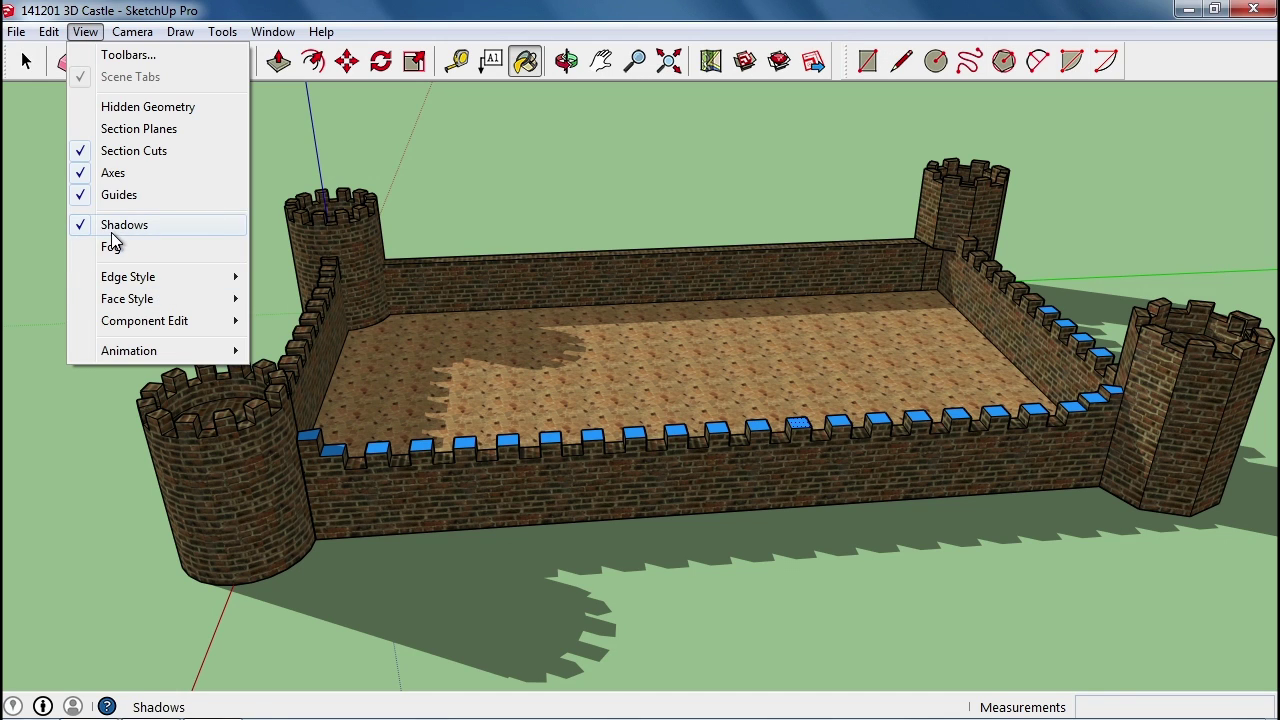
mouse_move(285, 36)
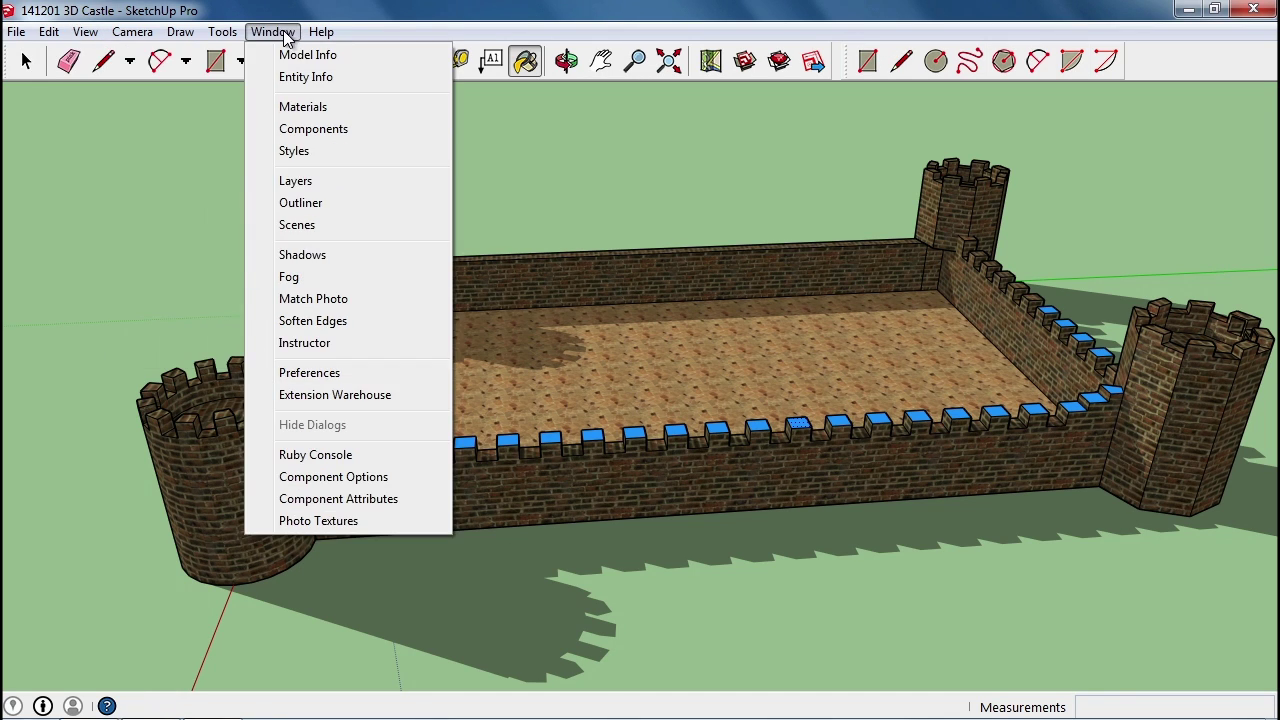
left_click(309, 253)
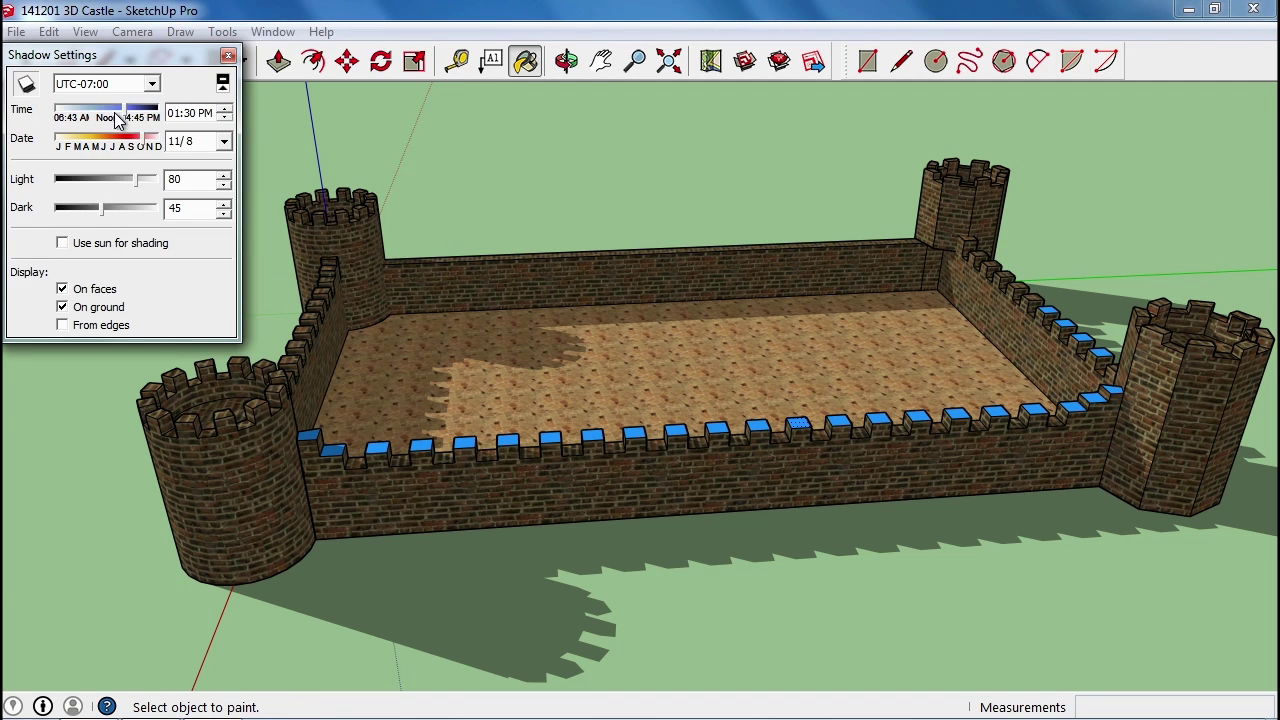
Preview shadows at 11:17 AM on 10/2, then close Shadow Settings and turn shadows off
left_click_drag(126, 117, 135, 147)
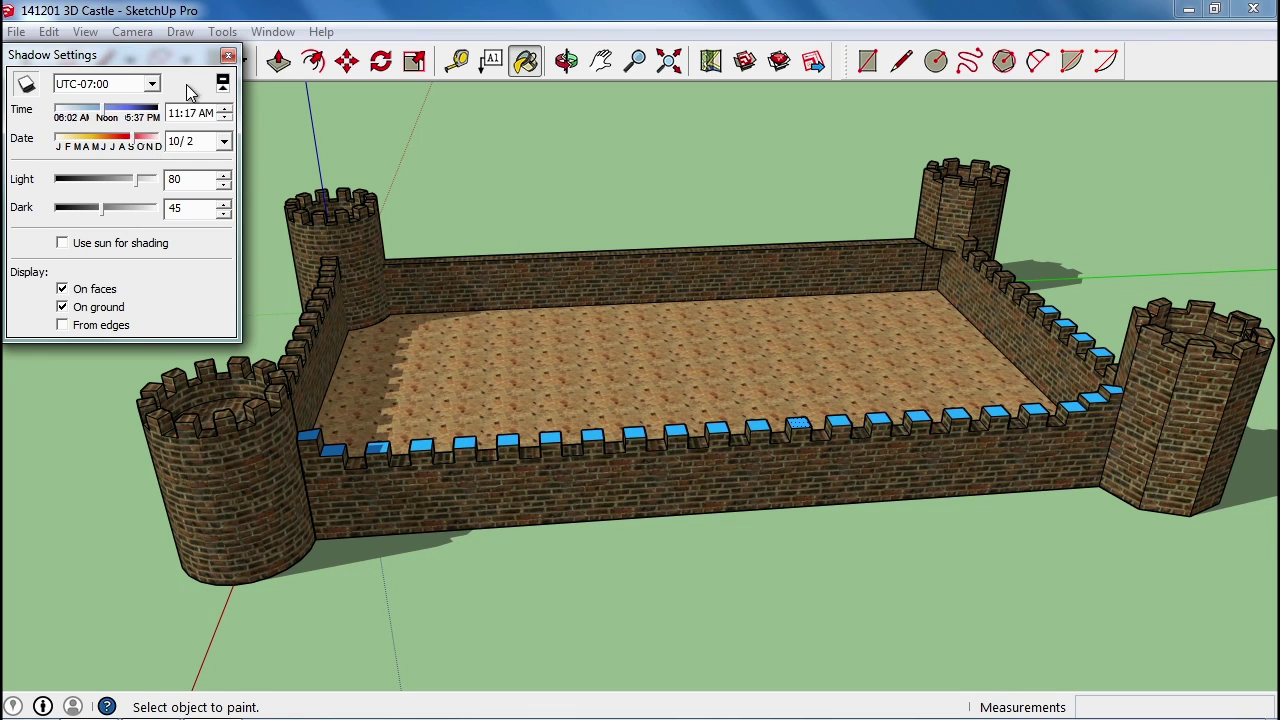
left_click(228, 56)
left_click(85, 31)
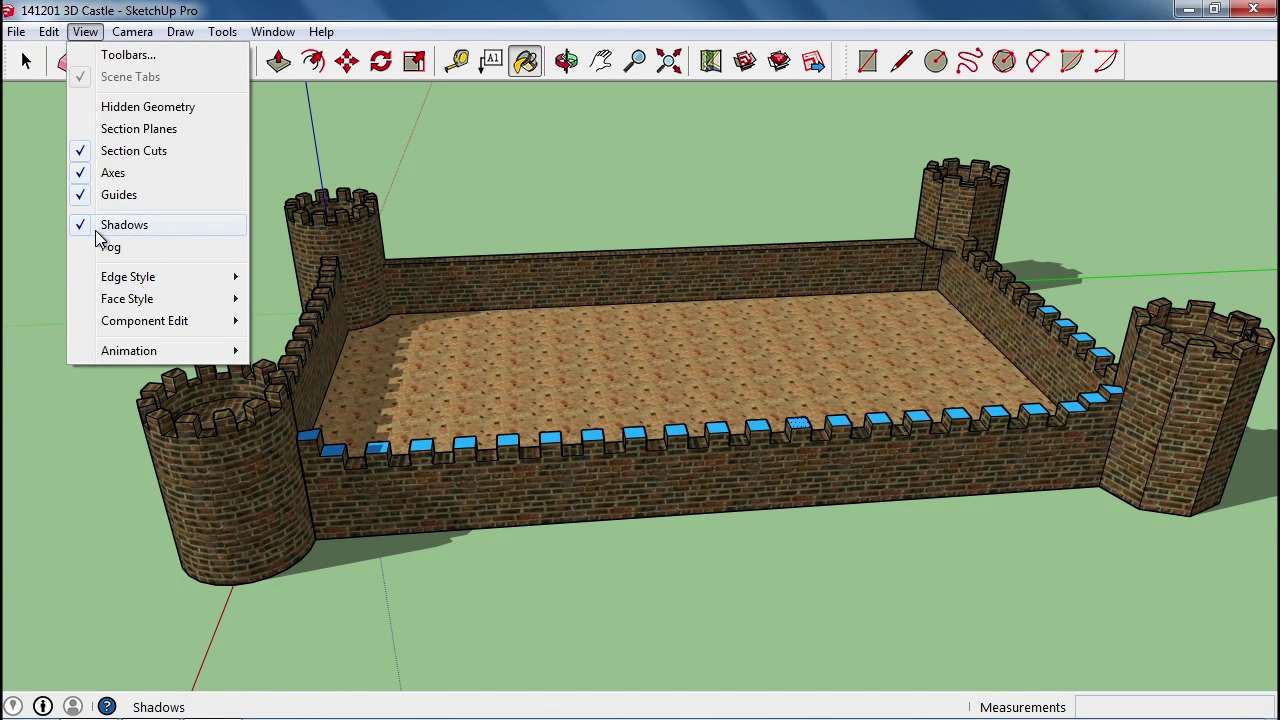
left_click(110, 226)
mouse_move(649, 334)
middle_mouse_down()
mouse_move(734, 354)
mouse_move(667, 356)
middle_mouse_up()
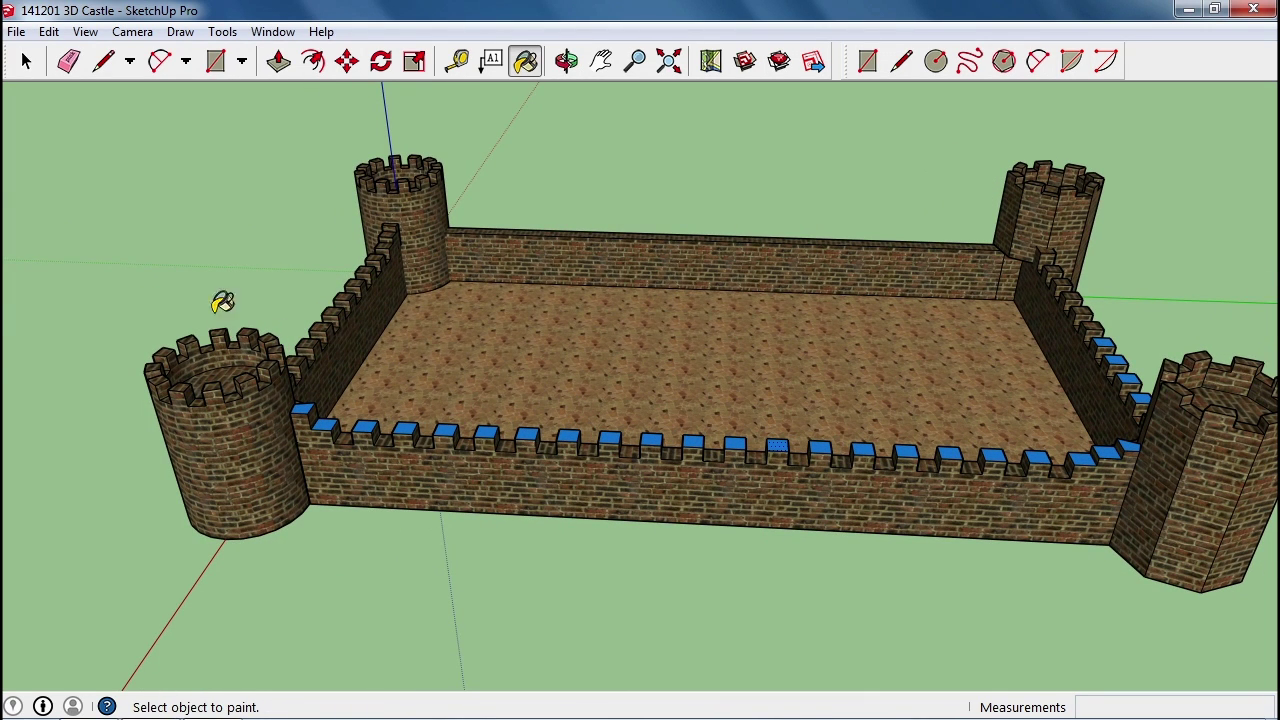